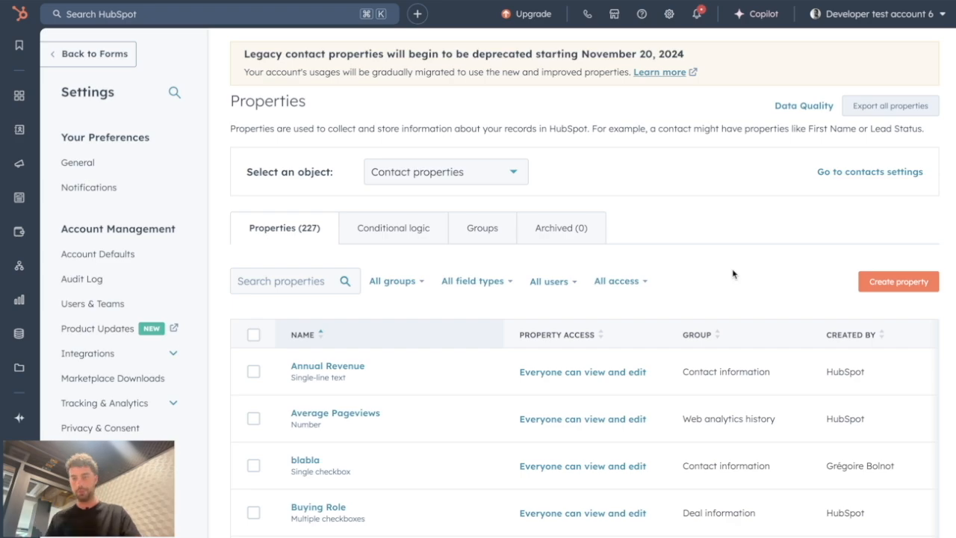
Step: Start a new contact property labelled "Switch - Deal Creation" in the Conversion information group
left_click(889, 292)
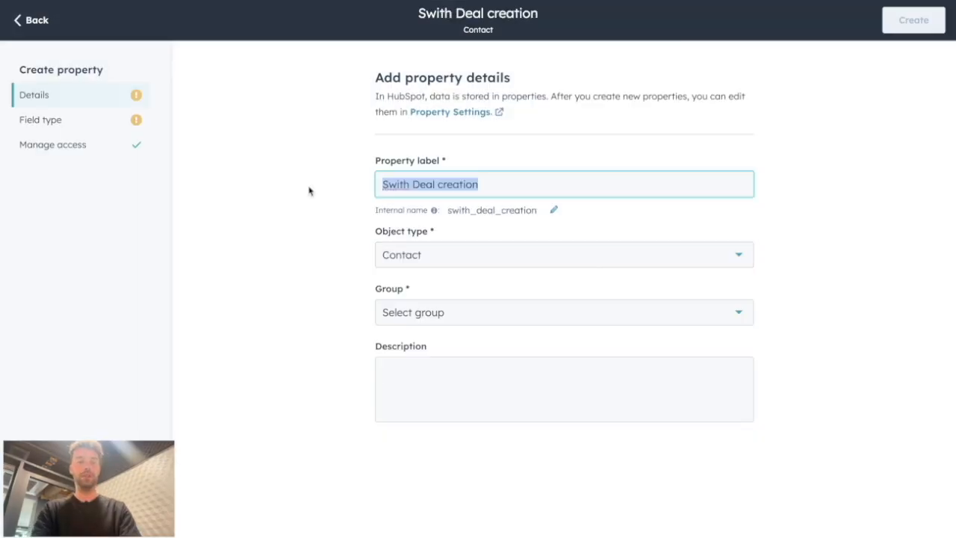
type("Switch - Deal Creation")
left_click(486, 312)
left_click(467, 487)
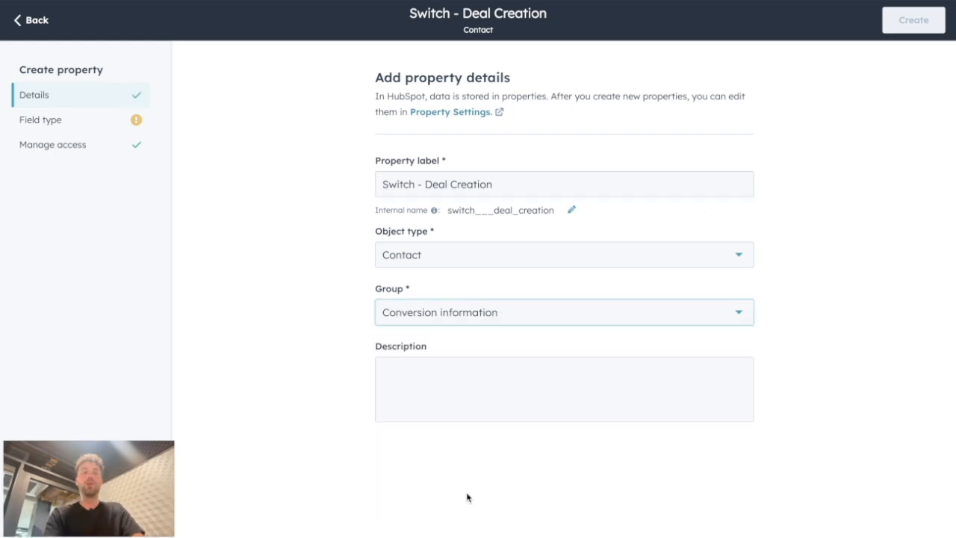
left_click(211, 163)
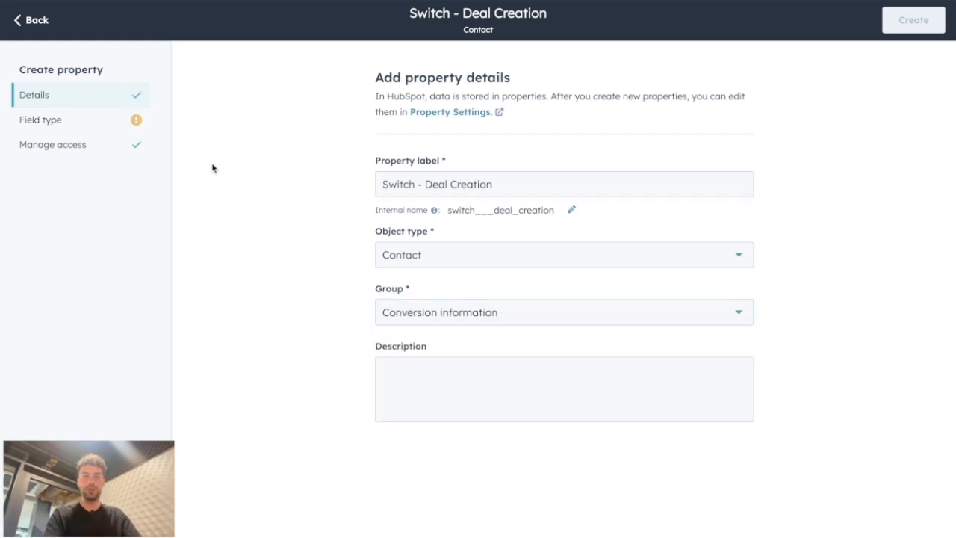
Step: Set the property's field type to Single checkbox and create the property
left_click(113, 120)
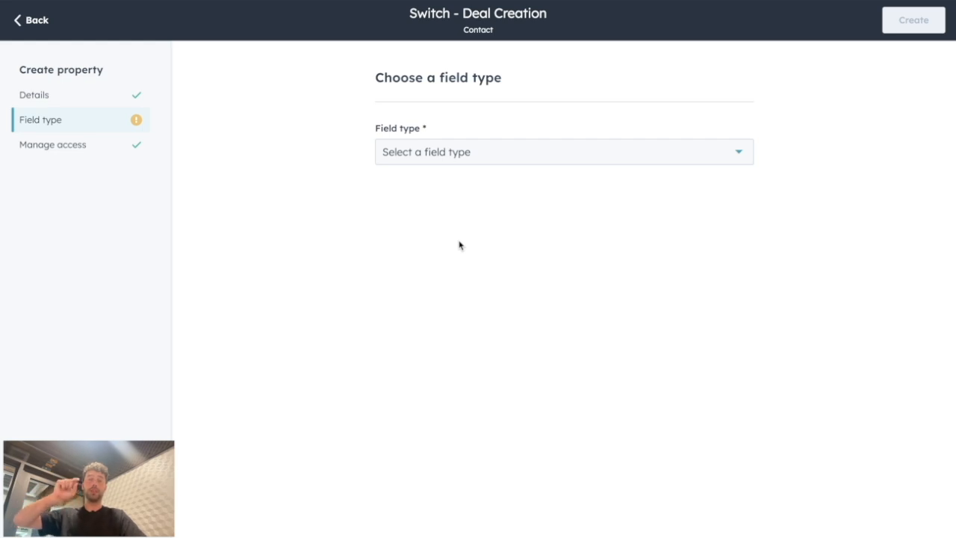
left_click(556, 156)
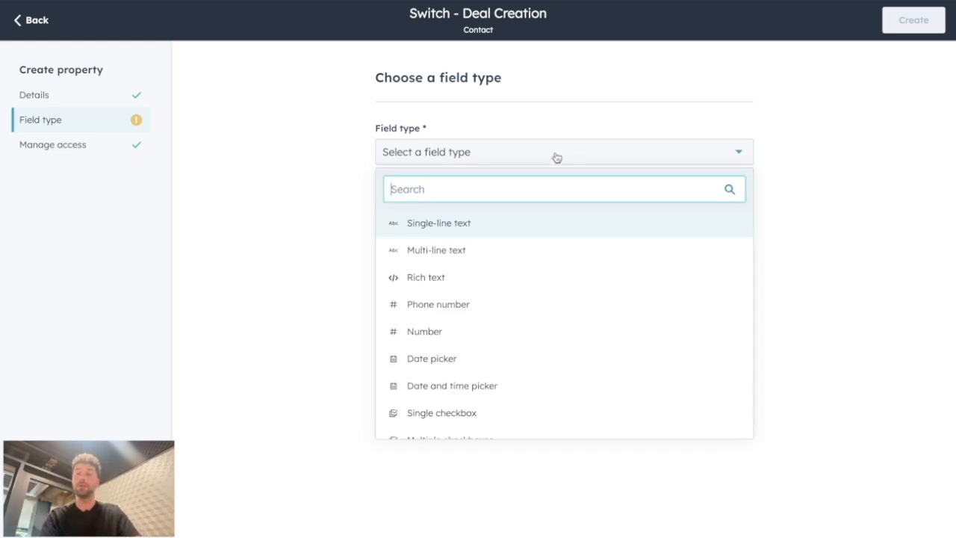
scroll(450, 313, "down", 1)
scroll(451, 313, "down", 2)
left_click(455, 277)
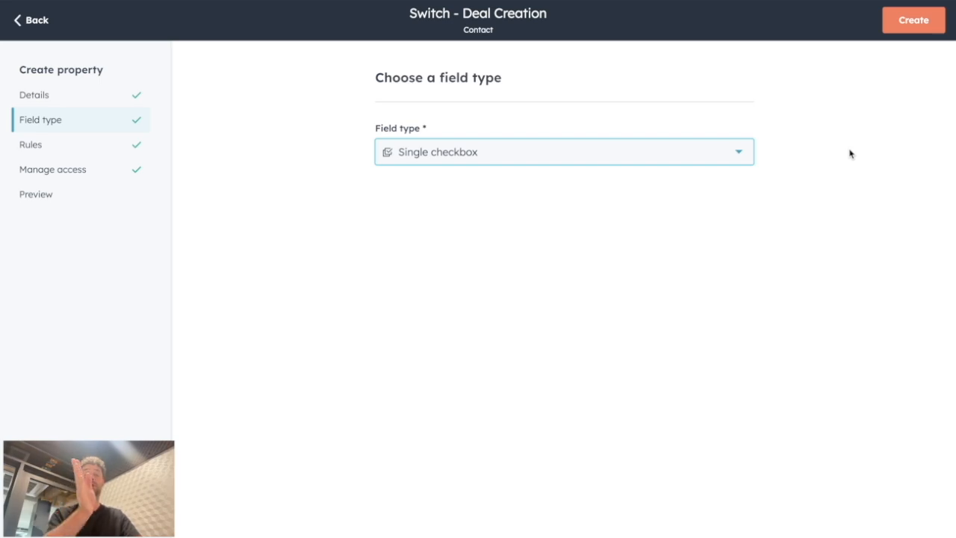
left_click(912, 21)
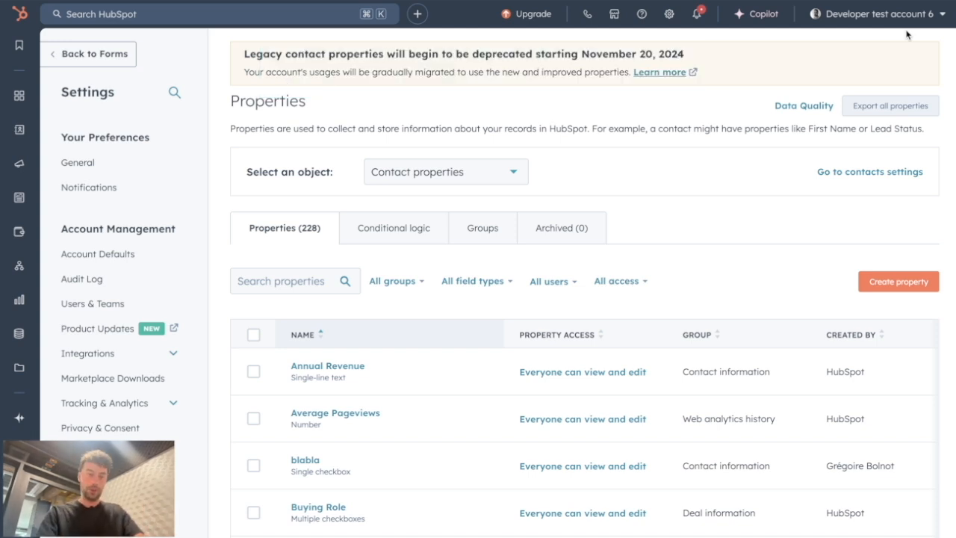
Step: Create a new contact-based workflow from scratch, starting as a blank workflow
mouse_move(19, 265)
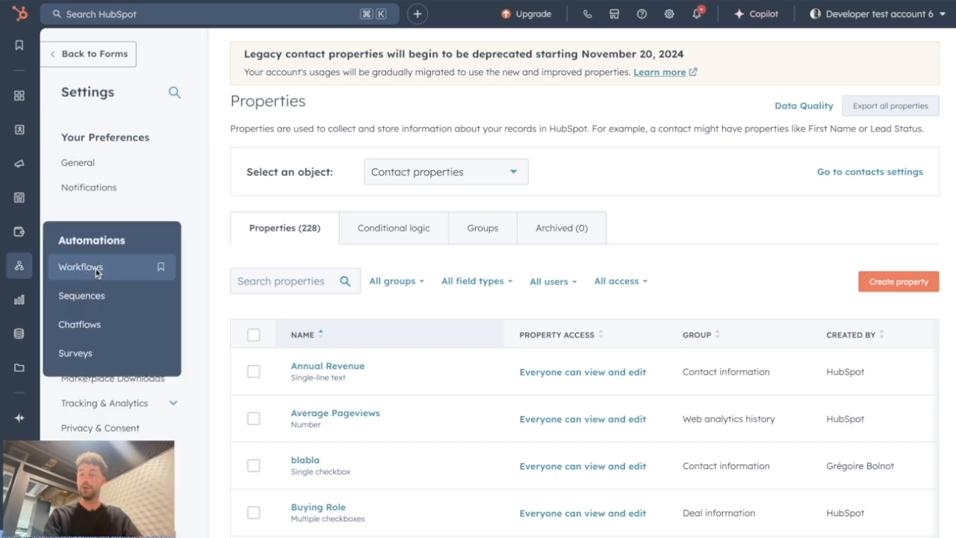
left_click(96, 272)
left_click(878, 58)
left_click(866, 81)
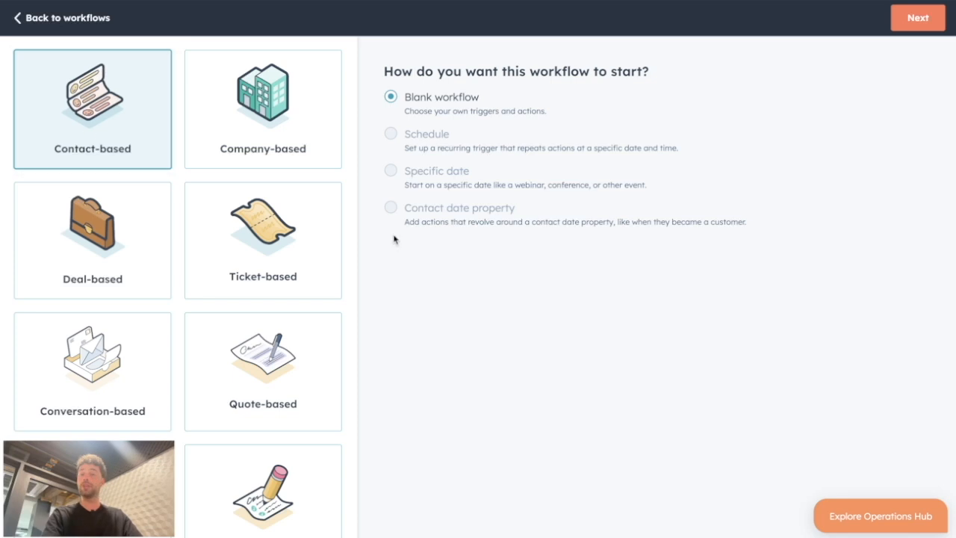
left_click(912, 17)
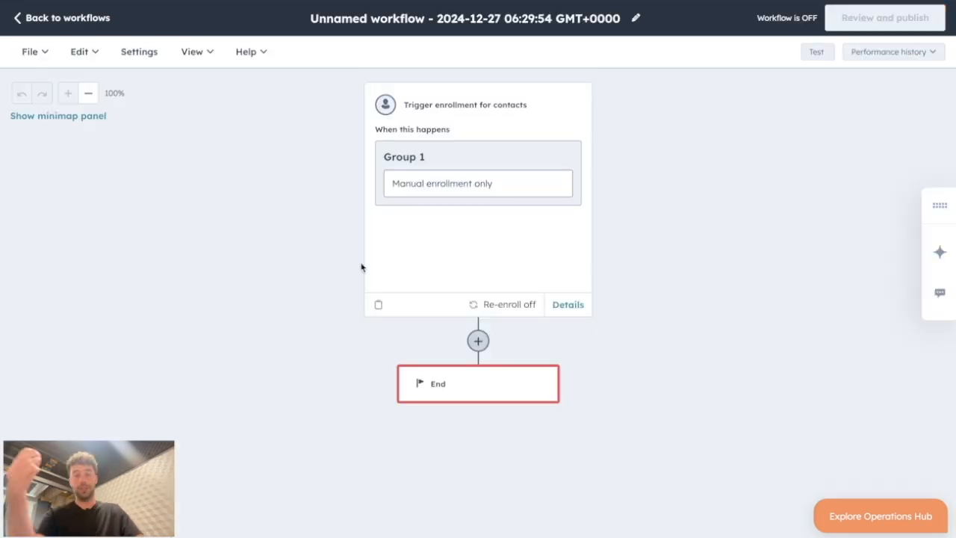
Step: Set the enrollment trigger to the filter criterion "Switch - Deal Creation is any of Yes" and save it
left_click(439, 258)
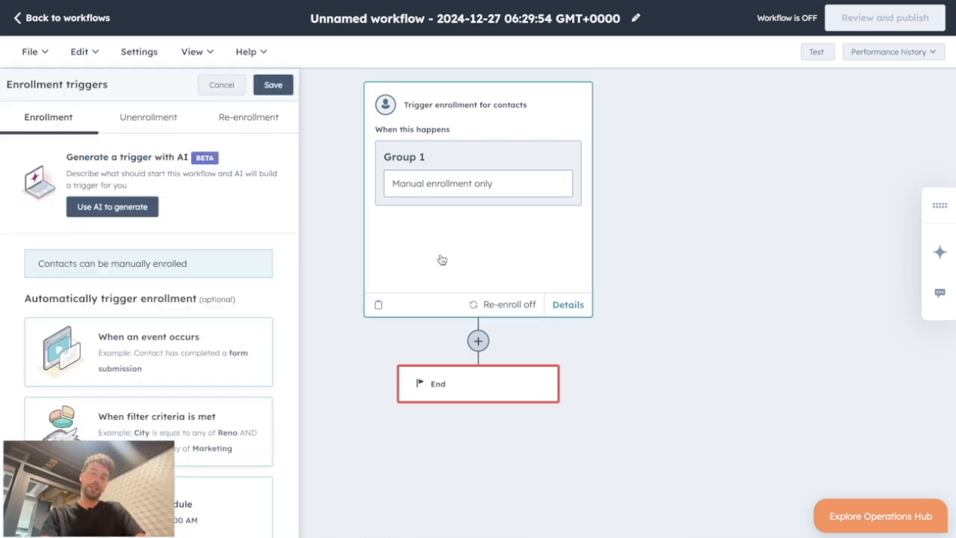
left_click(110, 416)
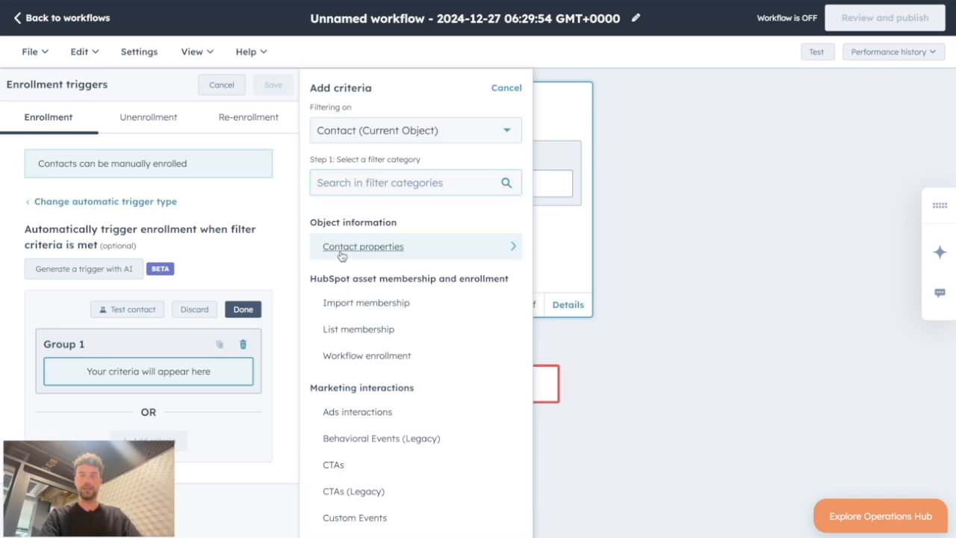
left_click(339, 250)
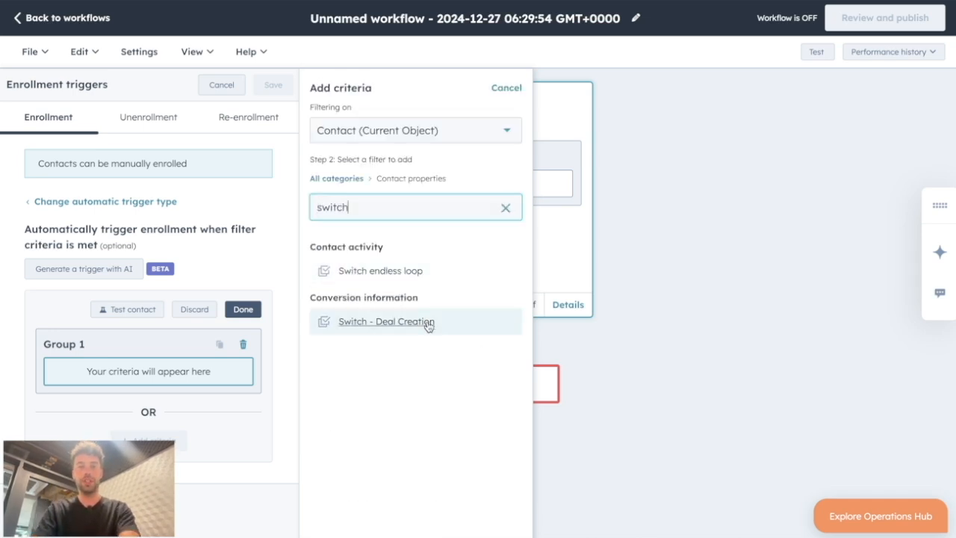
left_click(427, 322)
left_click(412, 170)
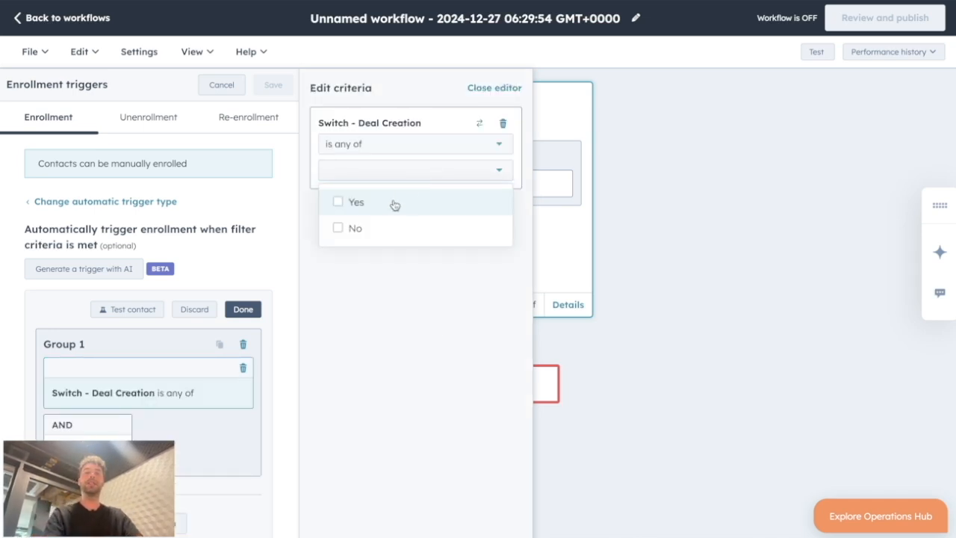
left_click(395, 204)
left_click(388, 349)
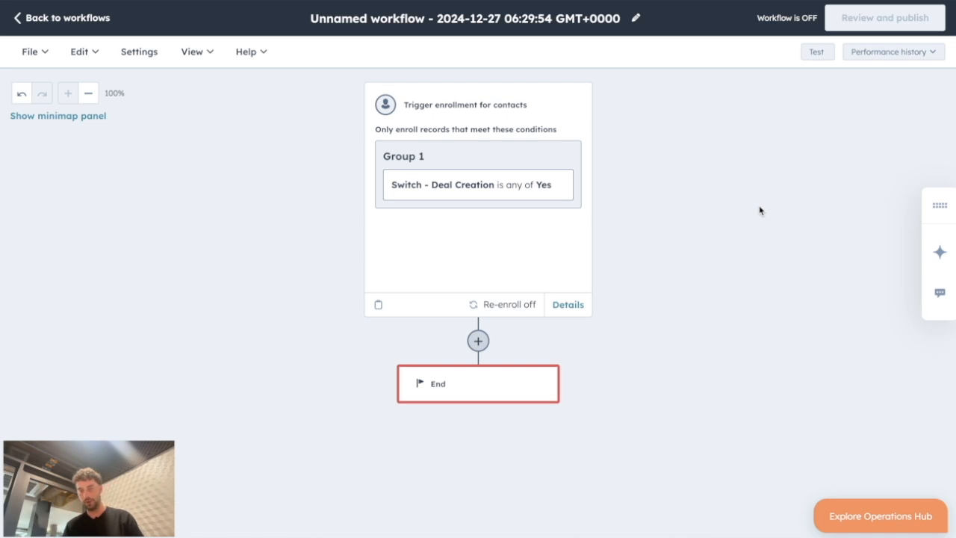
Step: Add a Create record action after the trigger that creates a Deal assigned to an existing owner of the contact
left_click(478, 340)
left_click(89, 392)
scroll(86, 359, "down", 4)
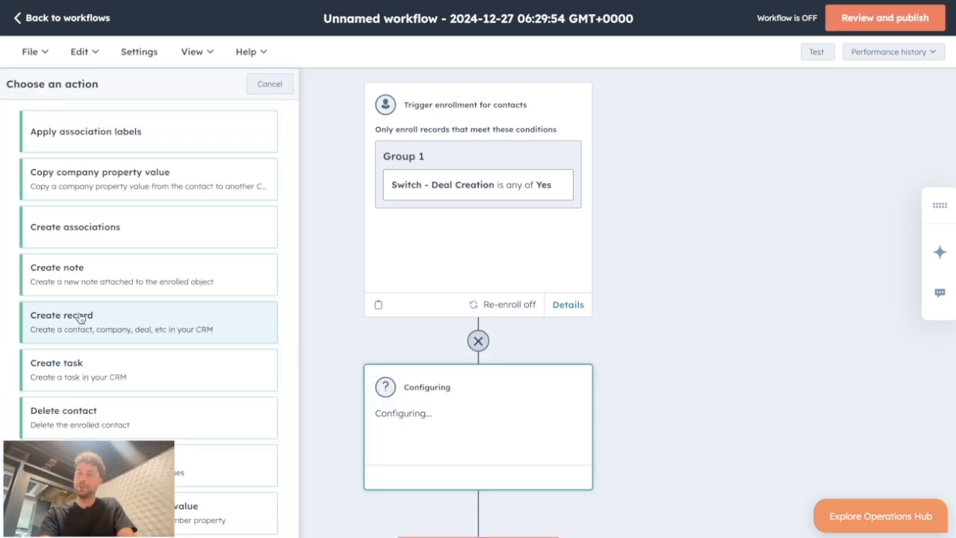
left_click(79, 316)
left_click(98, 160)
left_click(63, 193)
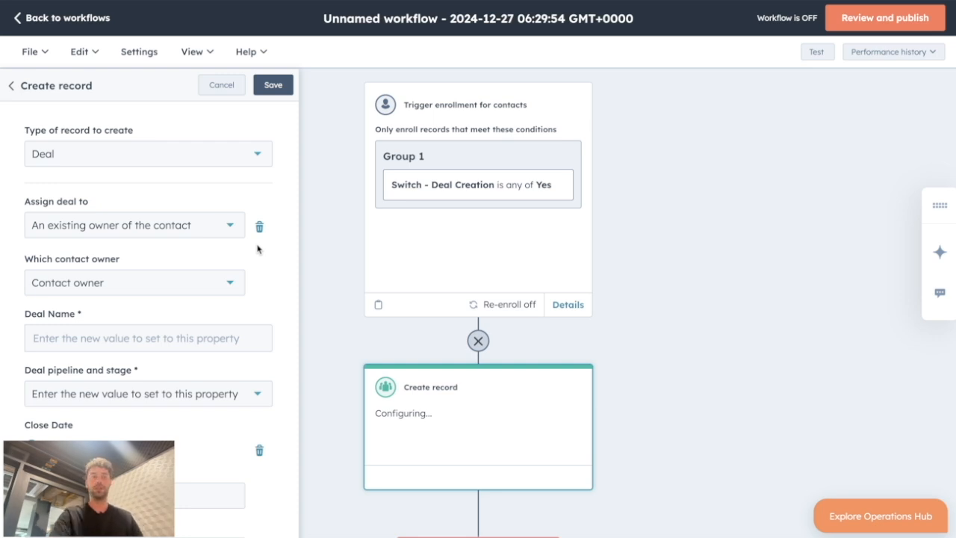
left_click(215, 233)
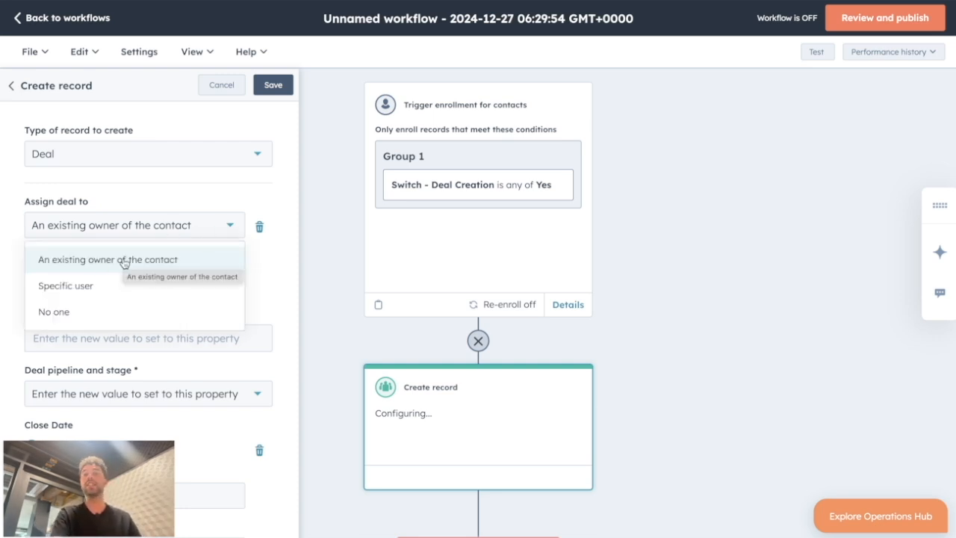
left_click(160, 261)
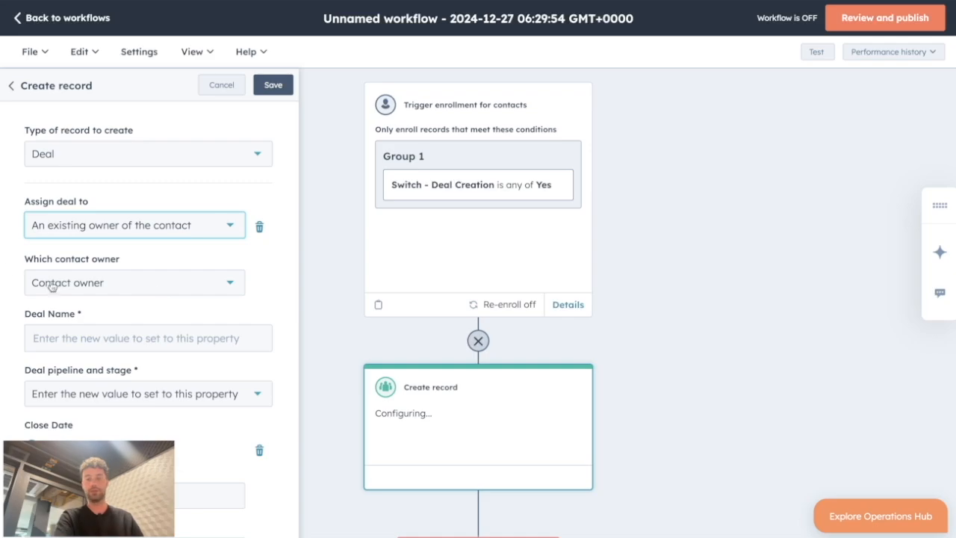
Step: Add a data source named "Company" with record type Company for use in the deal name
left_click(99, 337)
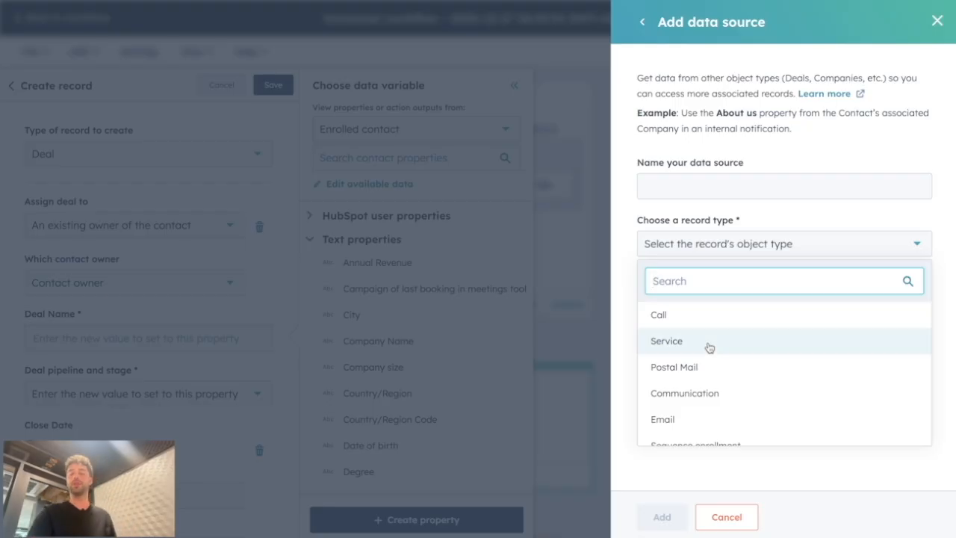
scroll(708, 347, "down", 5)
scroll(708, 347, "up", 1)
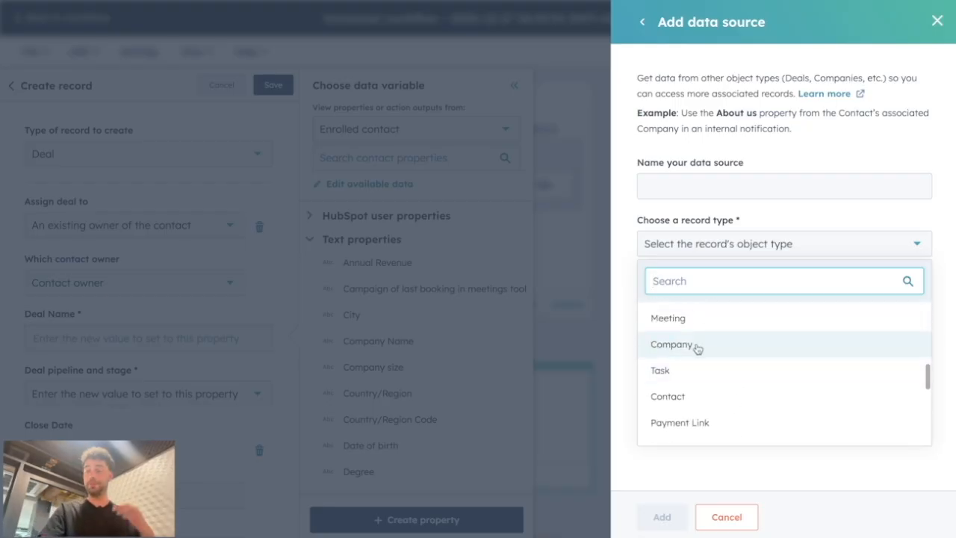
left_click(698, 345)
left_click(668, 187)
type("Company")
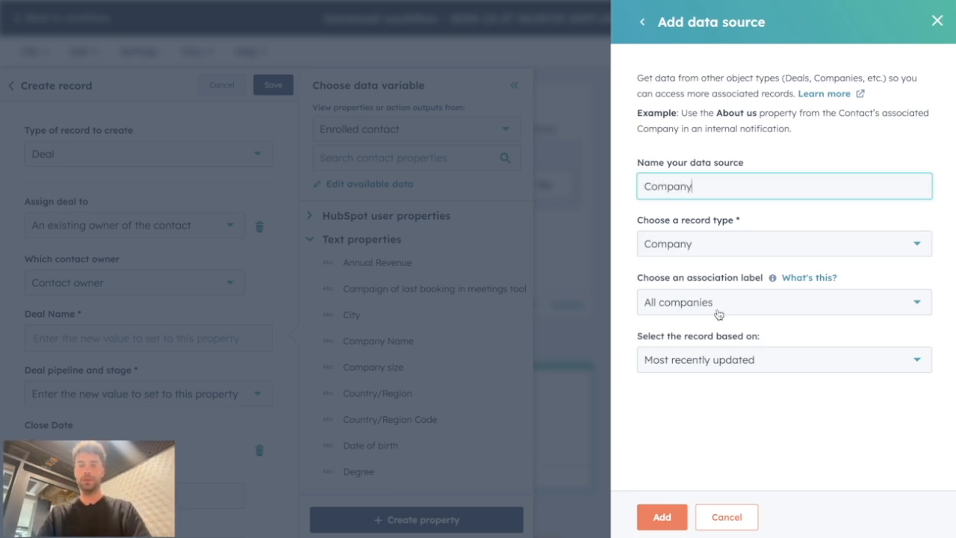
left_click(662, 517)
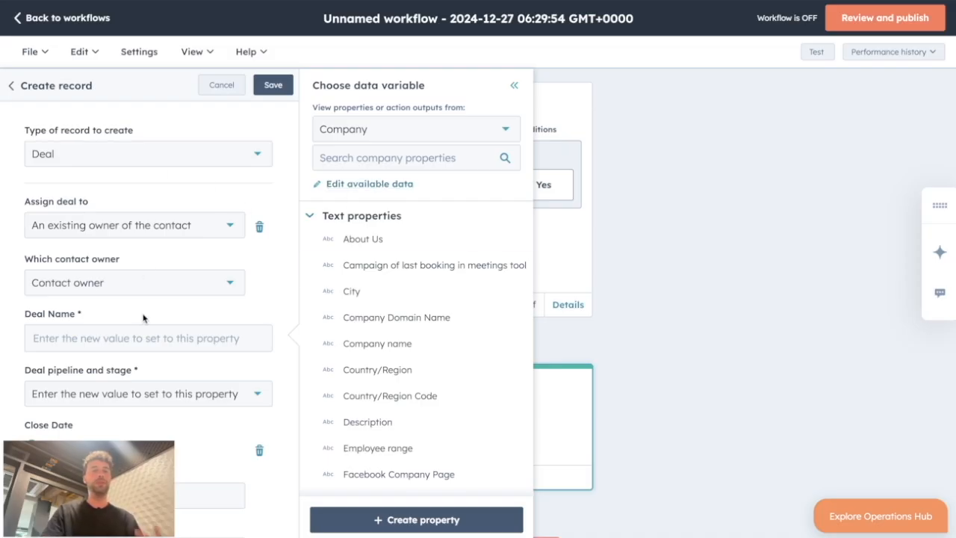
Step: Compose the deal name from the Company name variable, a dash, and the contact's First Name and Last Name variables
left_click(377, 343)
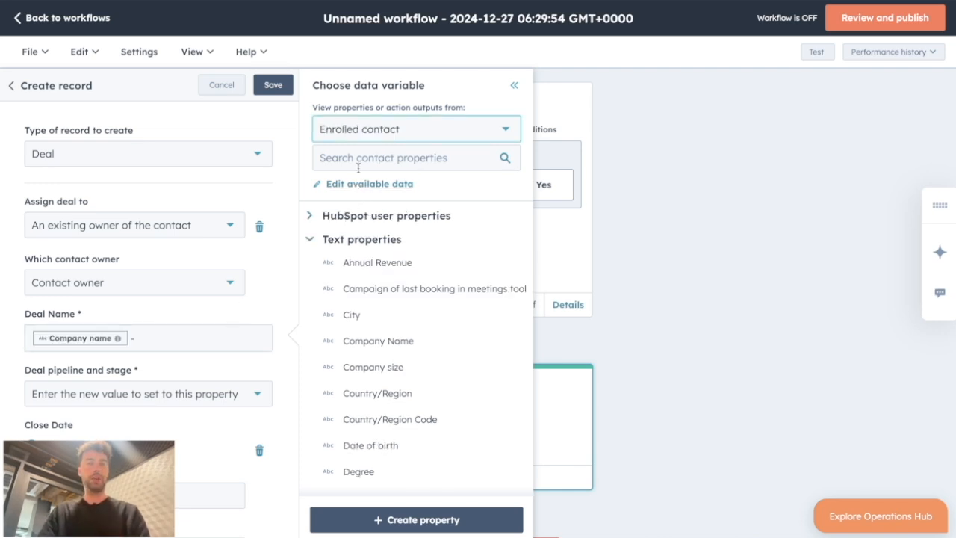
left_click(359, 158)
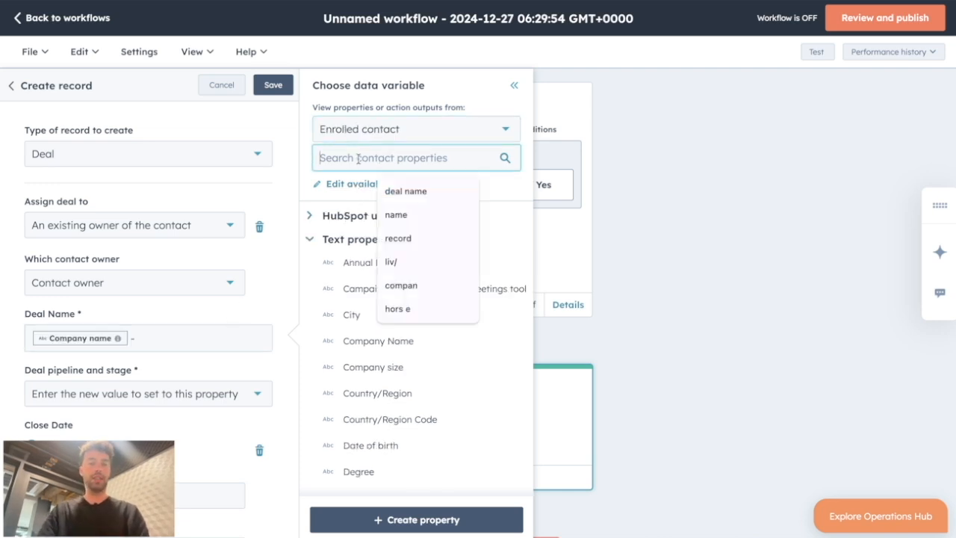
type("first")
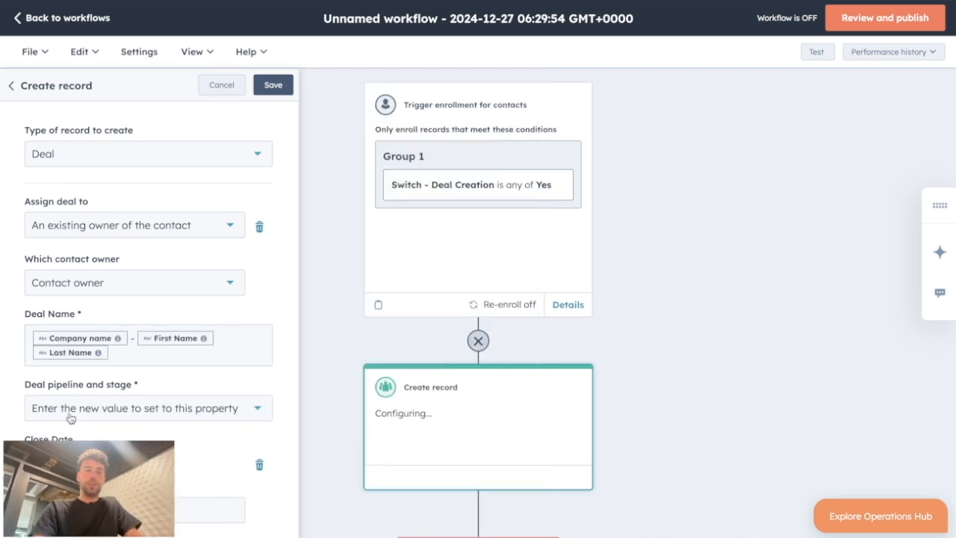
Step: Set the deal stage to Qualified To Buy (Sales Pipeline) and the close date to 30 days after action running
left_click(71, 414)
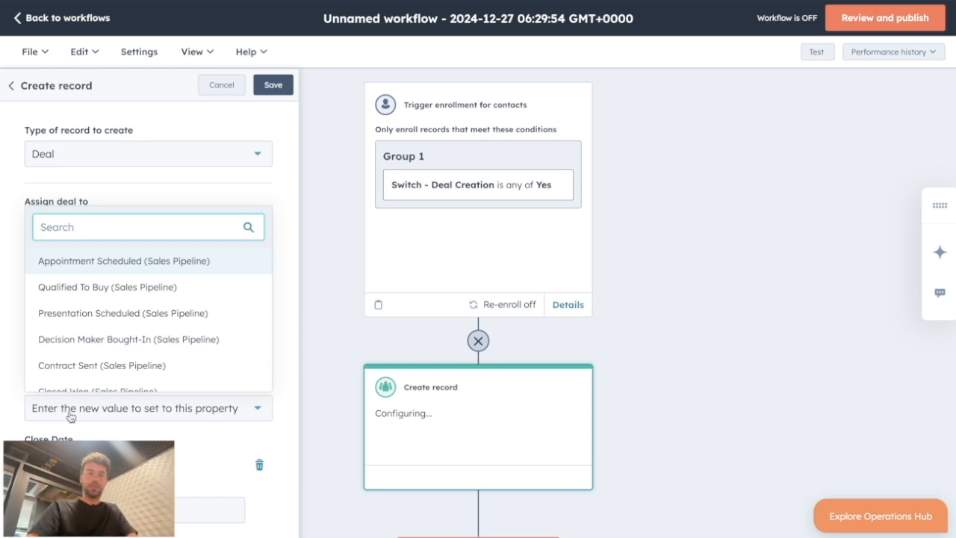
left_click(91, 290)
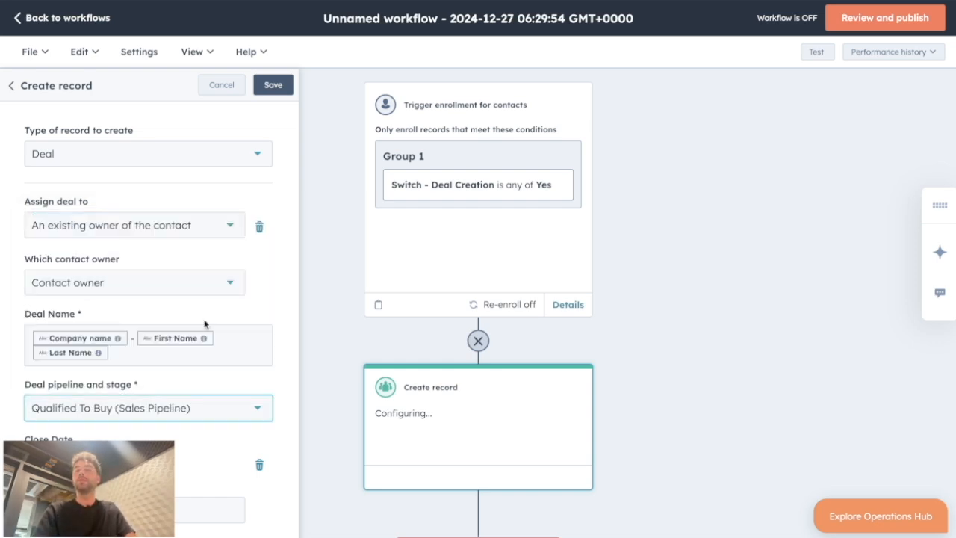
scroll(204, 319, "down", 3)
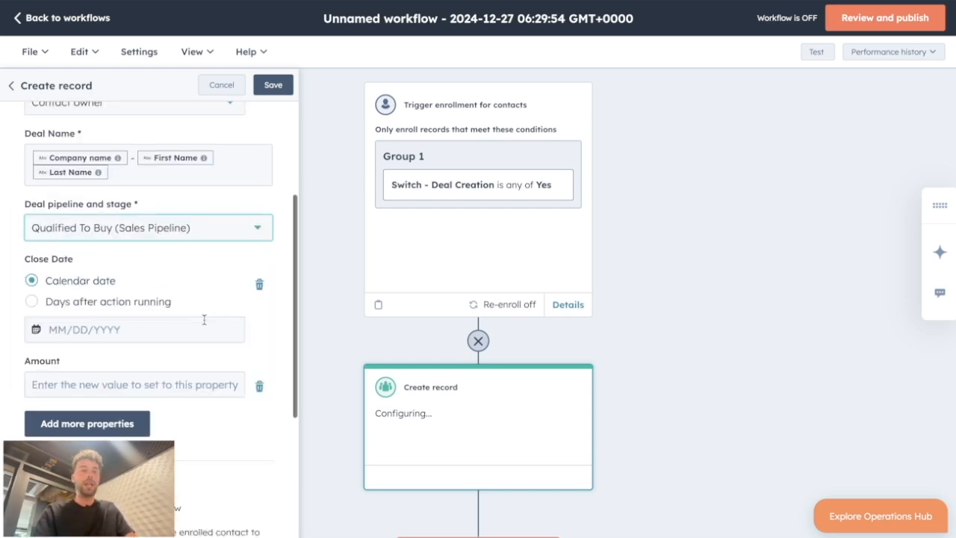
left_click(32, 301)
type("30")
left_click(190, 289)
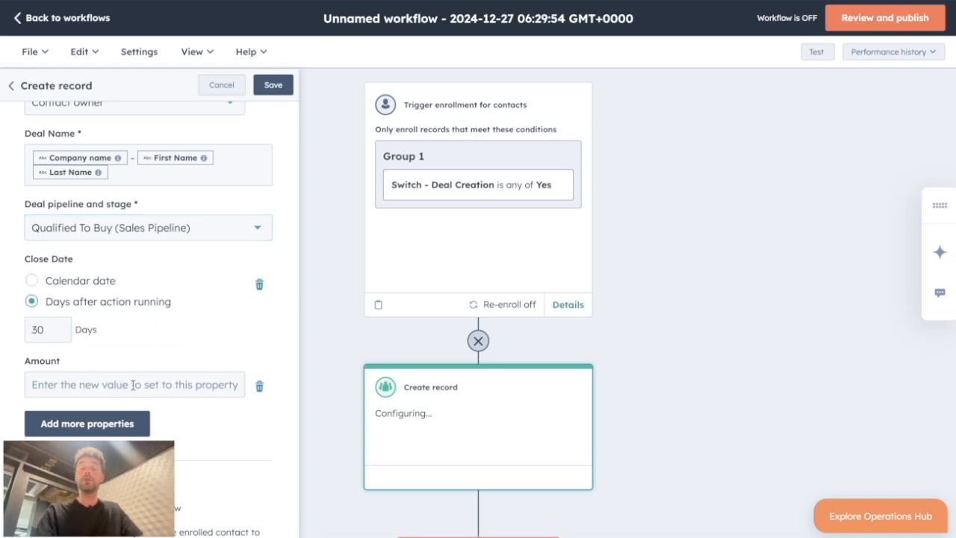
Step: Add the Deal Description property to the deal record being created
left_click(125, 424)
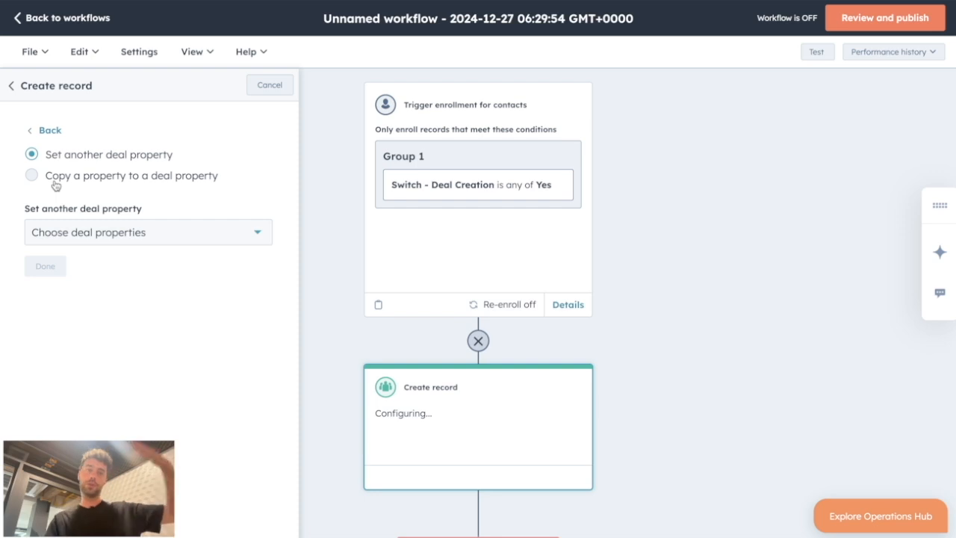
left_click(100, 232)
scroll(116, 357, "down", 3)
scroll(118, 355, "up", 1)
left_click(153, 358)
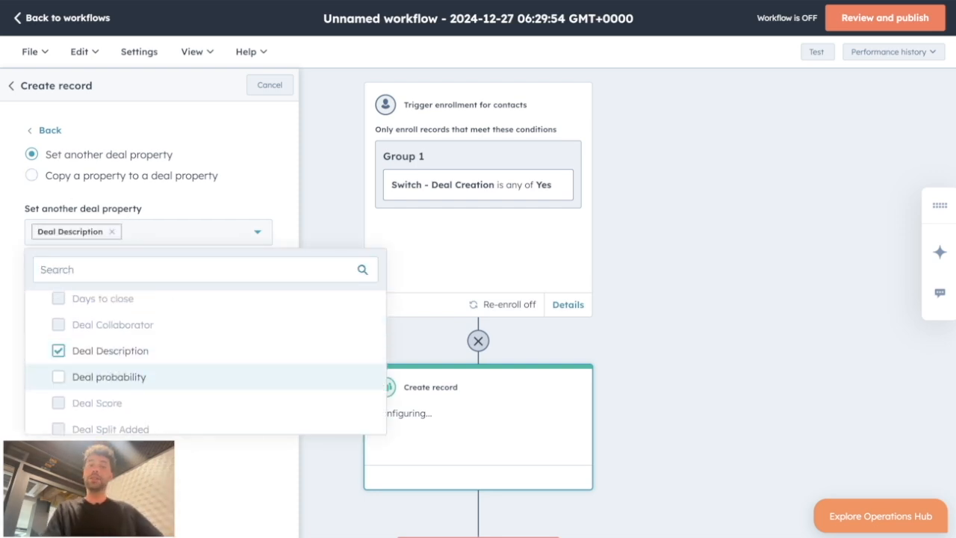
key("Escape")
left_click(44, 266)
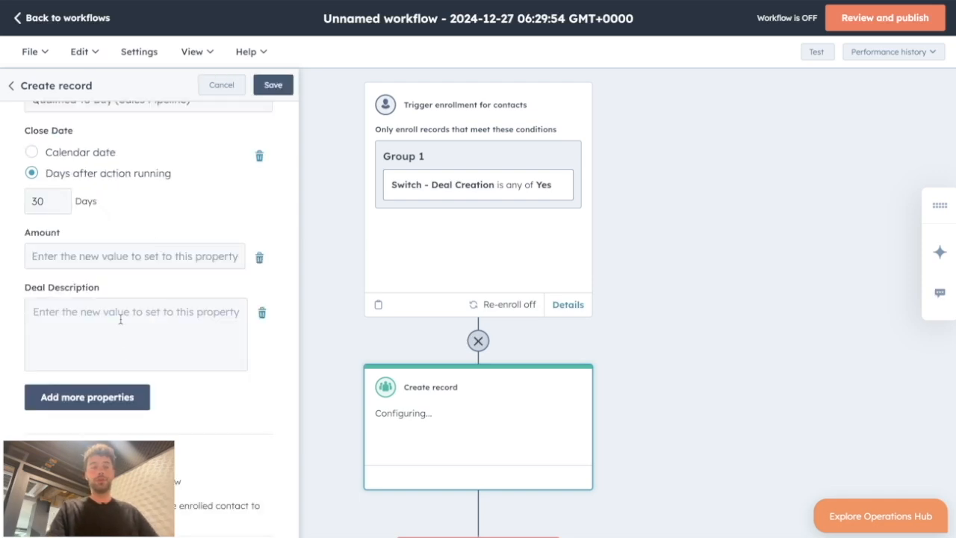
Step: Begin the deal description with "This lead :", the First Name variable, "from" and the contact's Company Name variable
left_click(120, 319)
type("This lead :")
left_click(403, 157)
type("first nam")
left_click(366, 239)
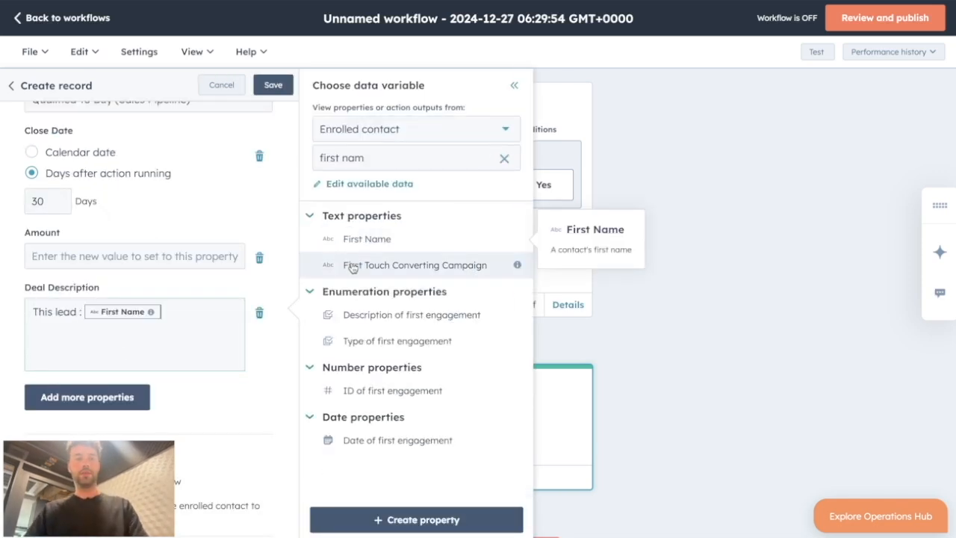
type("from")
left_click(504, 158)
type("comp")
left_click(385, 240)
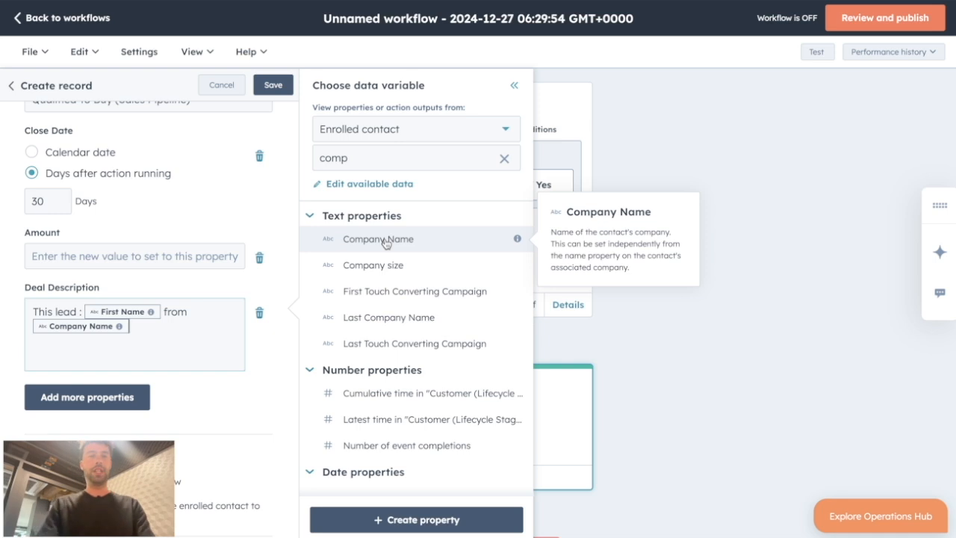
Step: Complete the deal description with "with", the Annual Revenue variable and "of Annual Revenue, is interested for a demo"
type("with")
left_click(504, 159)
type("ann")
left_click(378, 239)
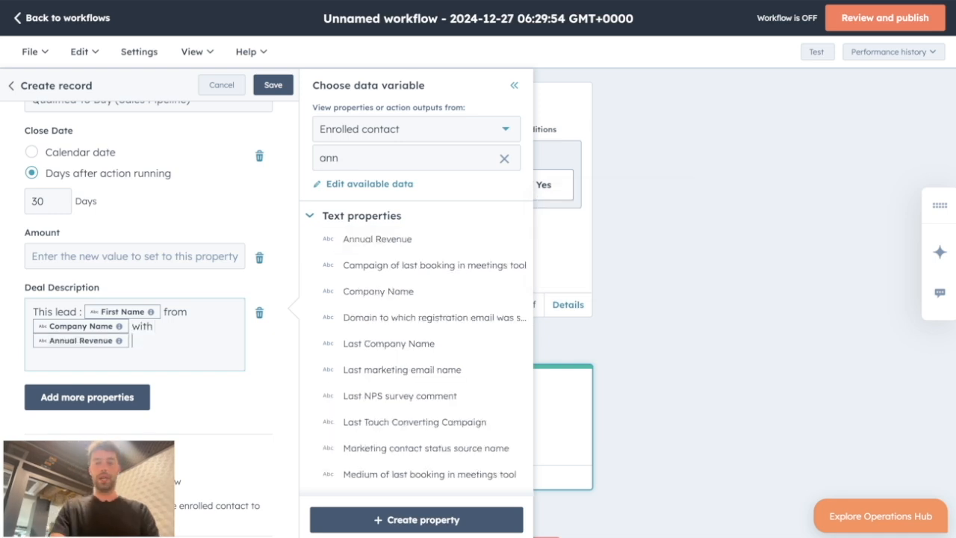
type("of Annual Reve")
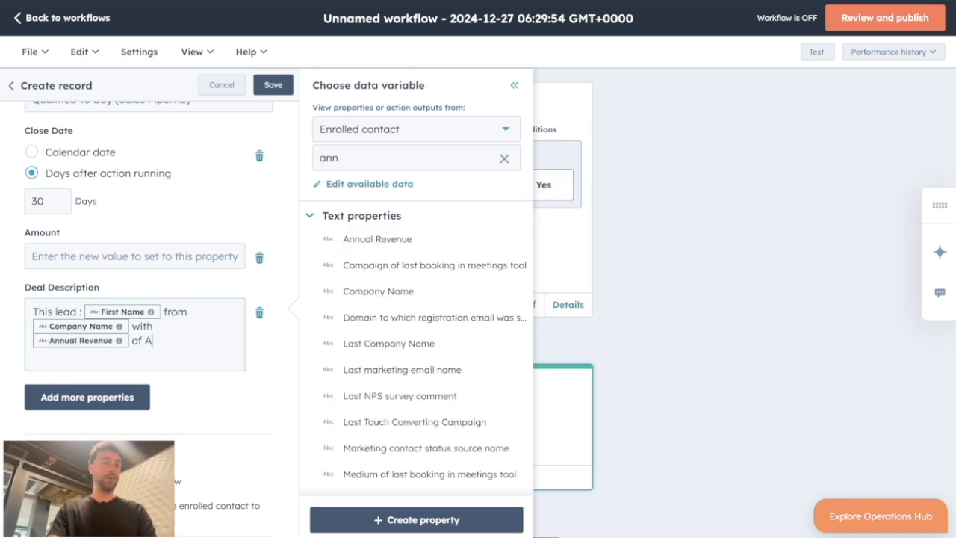
type("nue, is interested by Pr")
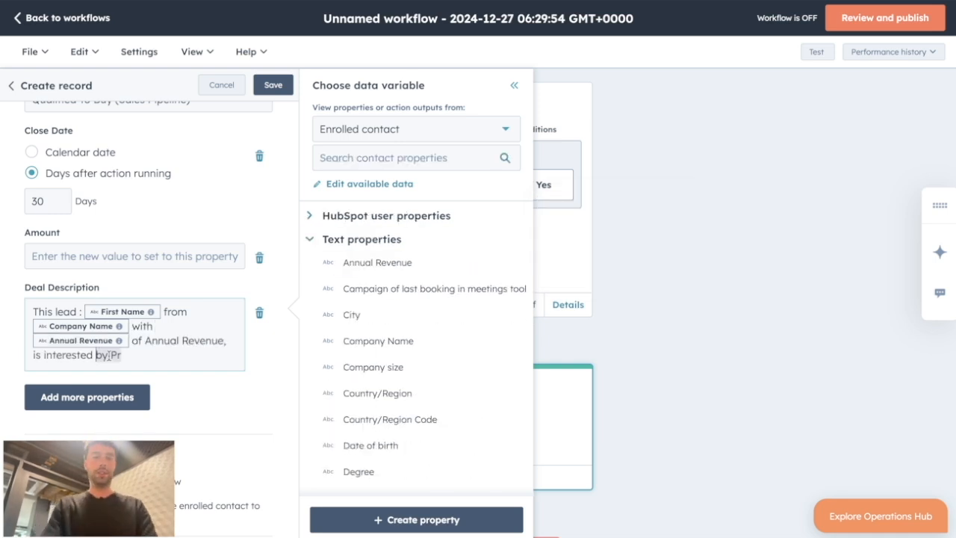
type("for a demo")
left_click(134, 426)
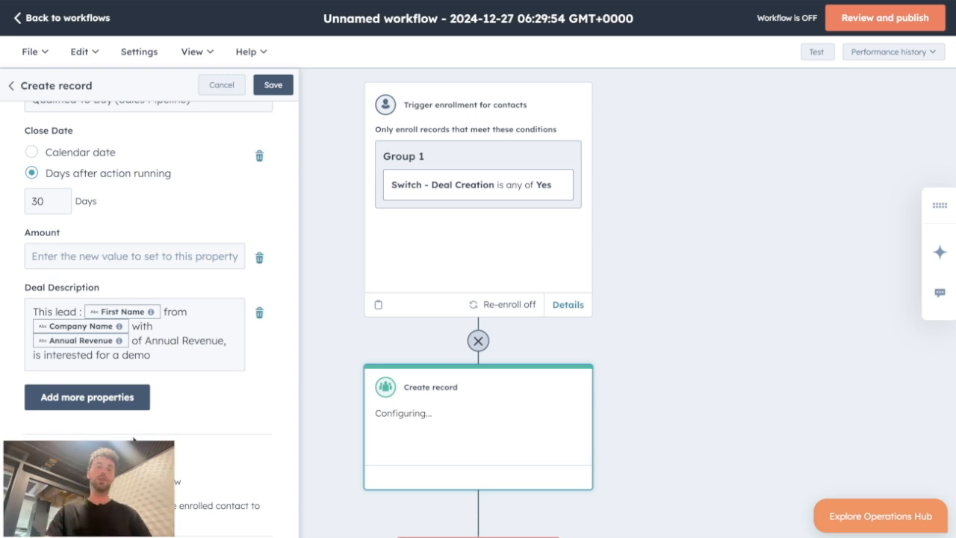
Step: Include timeline activity from the enrolled contact on the new deal, and save the Create record action
scroll(68, 322, "down", 3)
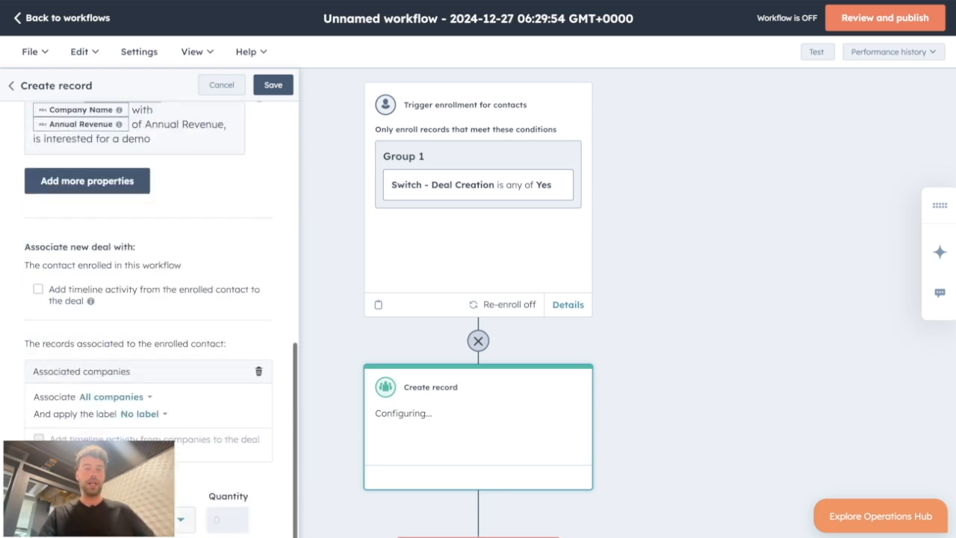
left_click(38, 289)
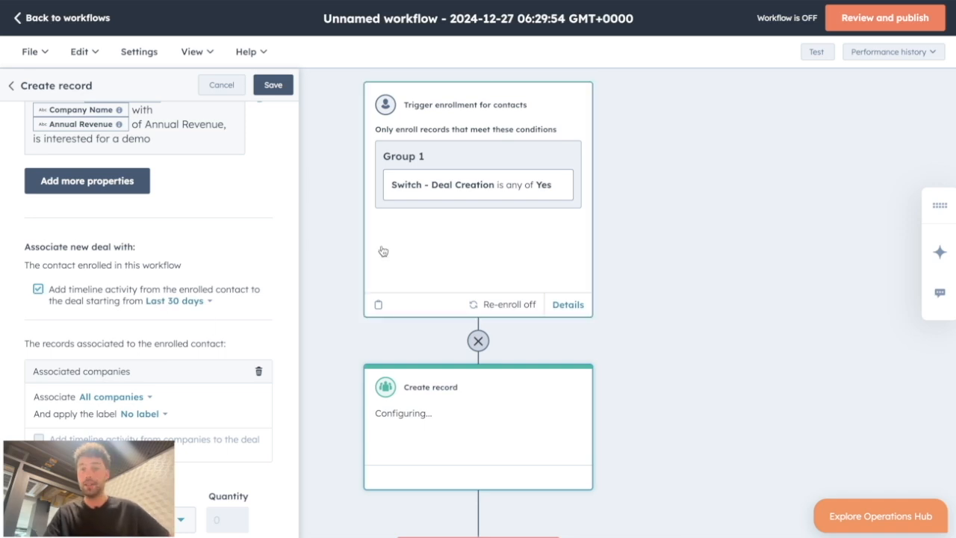
left_click(273, 85)
Step: Add an Edit record action after the Create record action in the workflow
scroll(547, 303, "down", 1)
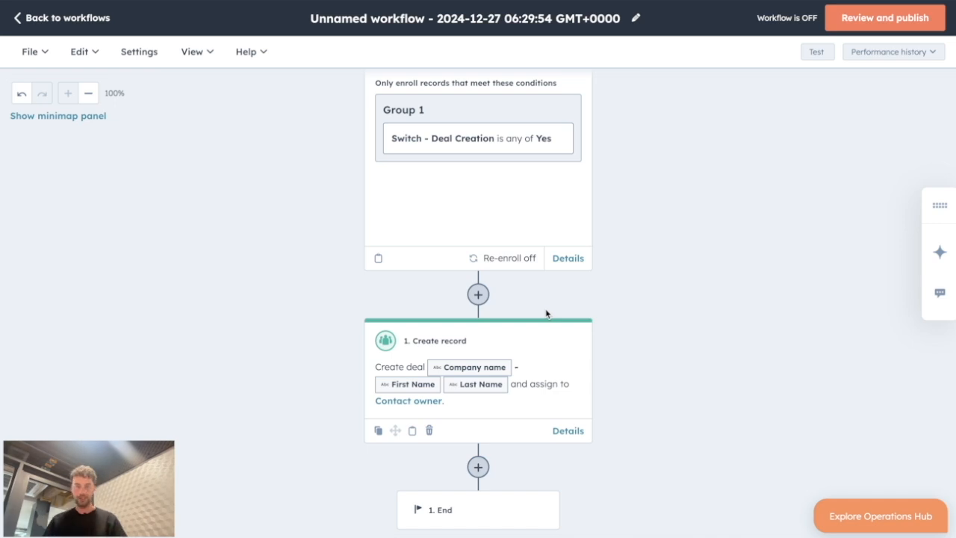
left_click(478, 467)
left_click(116, 400)
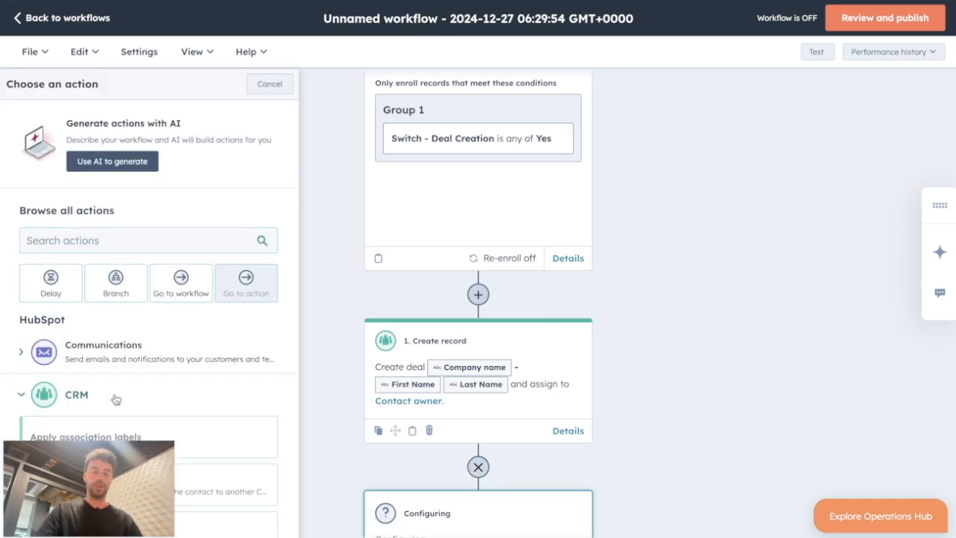
scroll(115, 399, "down", 4)
left_click(84, 376)
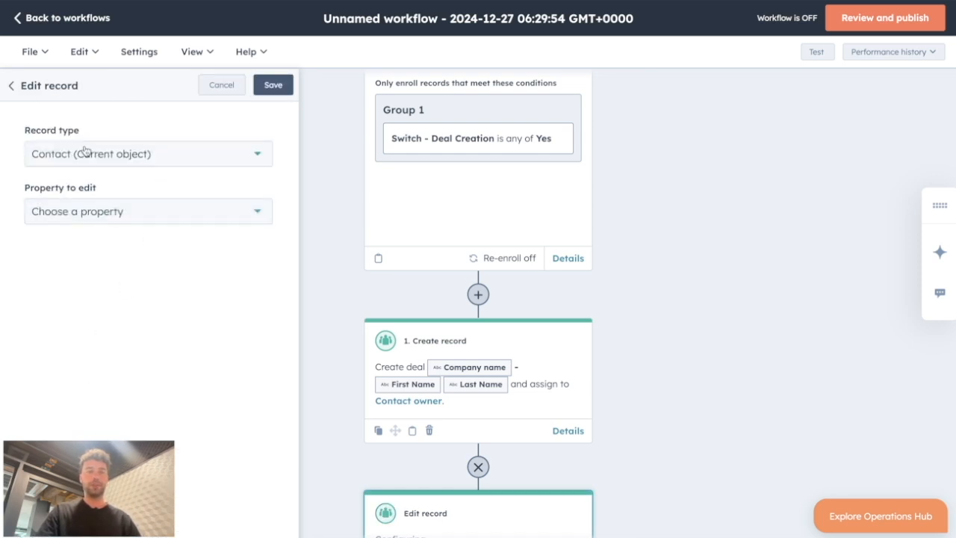
Step: Configure the Edit record action to clear the existing value of the contact property Switch - Deal Creation, and save it
left_click(88, 219)
type("s")
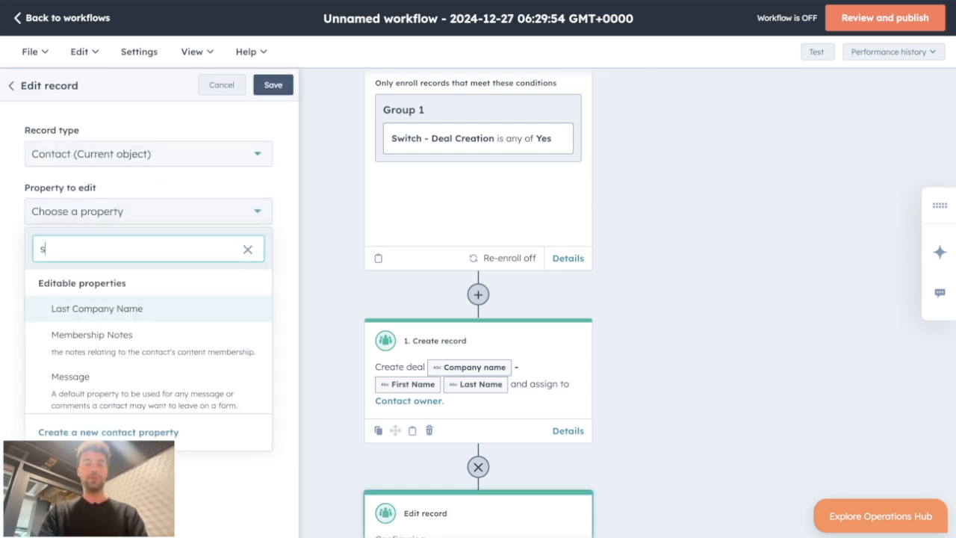
type("witch")
left_click(86, 359)
left_click(32, 320)
left_click(278, 88)
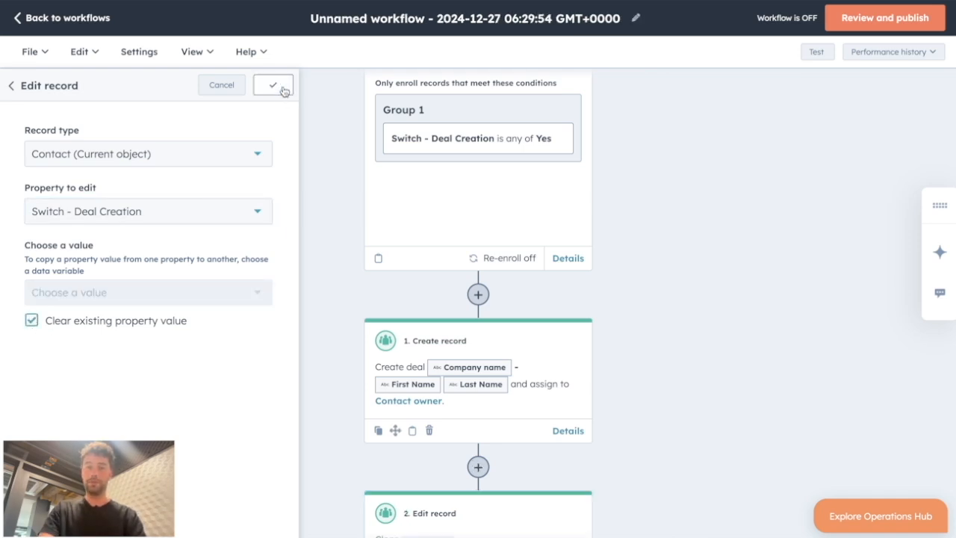
Step: Allow contacts to re-enroll when Switch - Deal Creation is any of Yes, and save the enrollment trigger
scroll(446, 208, "down", 1)
scroll(446, 208, "up", 1)
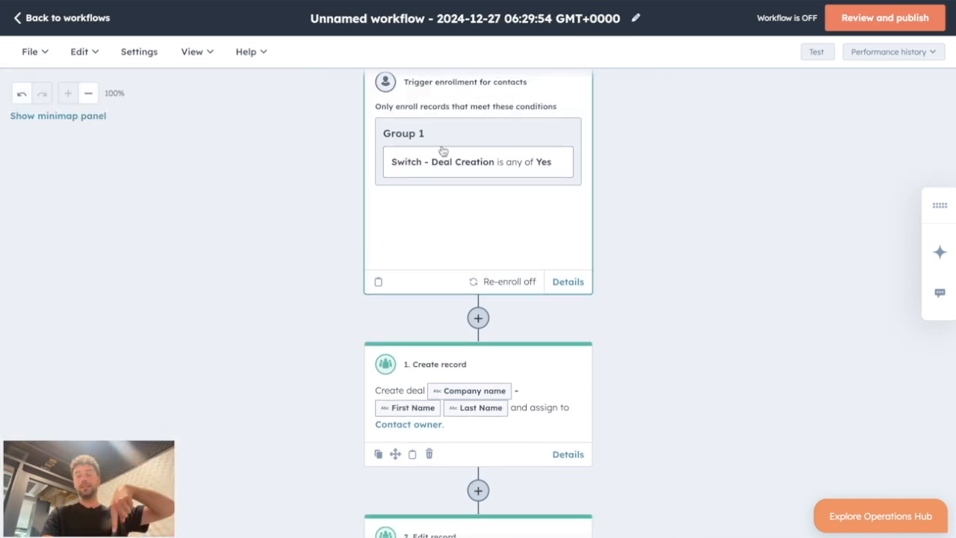
scroll(443, 151, "down", 3)
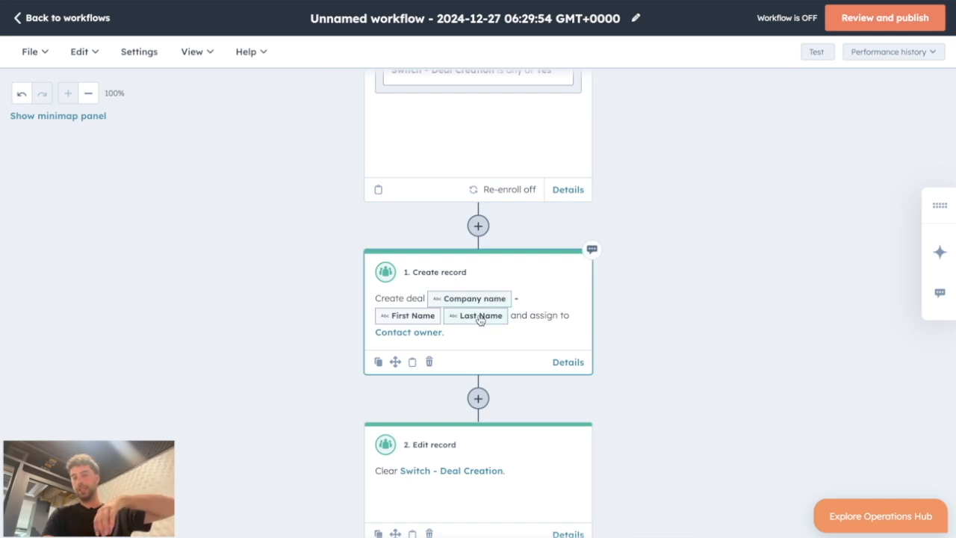
scroll(480, 319, "down", 3)
scroll(542, 359, "up", 2)
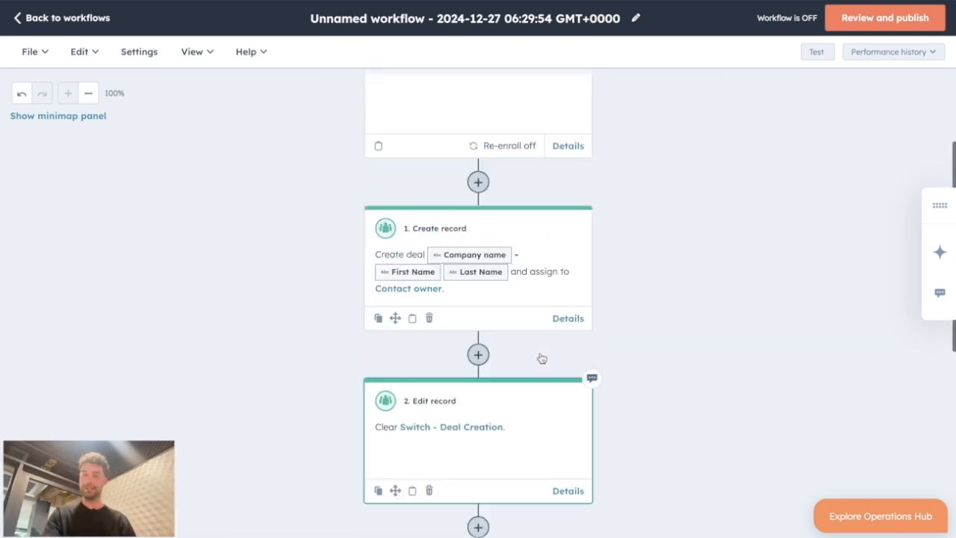
scroll(515, 298, "up", 2)
left_click(478, 227)
left_click(217, 124)
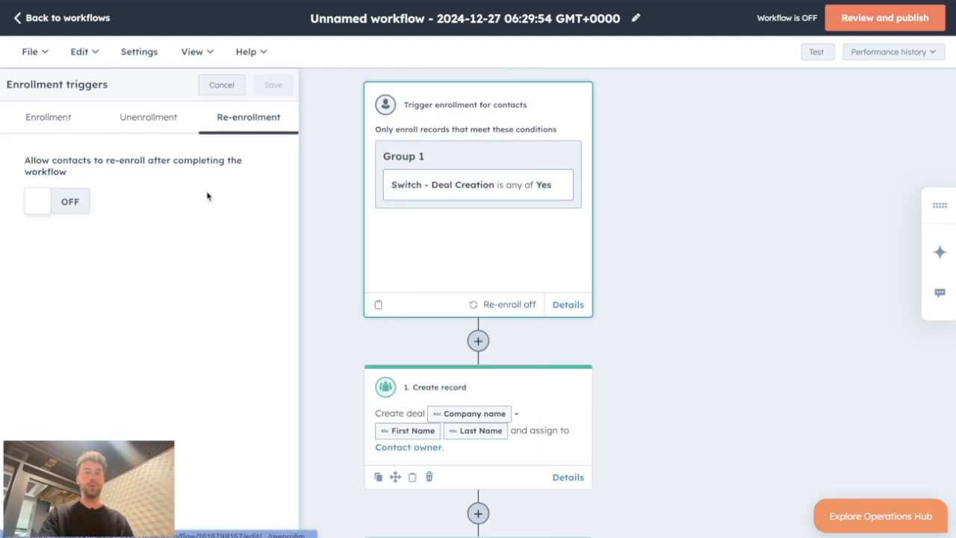
left_click(35, 207)
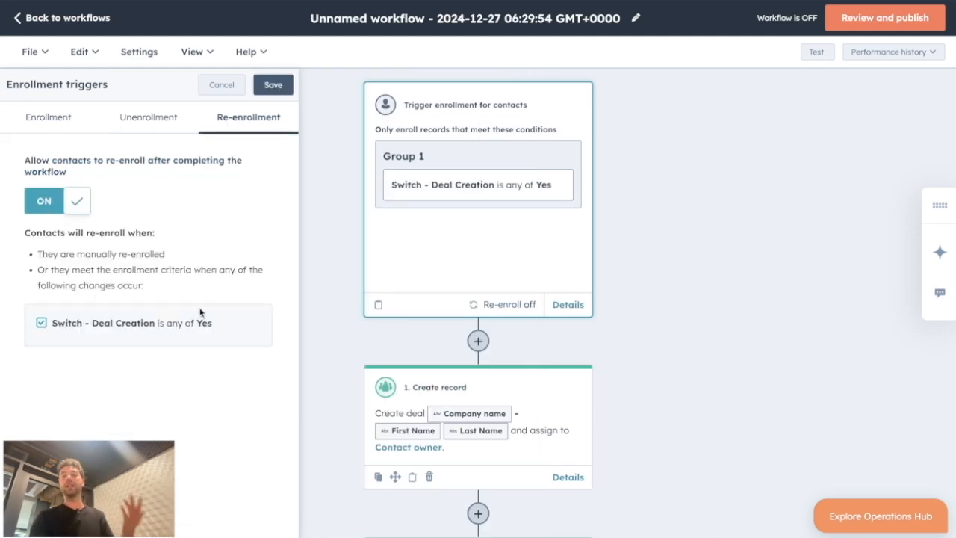
left_click(270, 86)
Step: Start reviewing the workflow for publishing and choose to enroll only contacts who meet the criteria after it is turned on
left_click(898, 20)
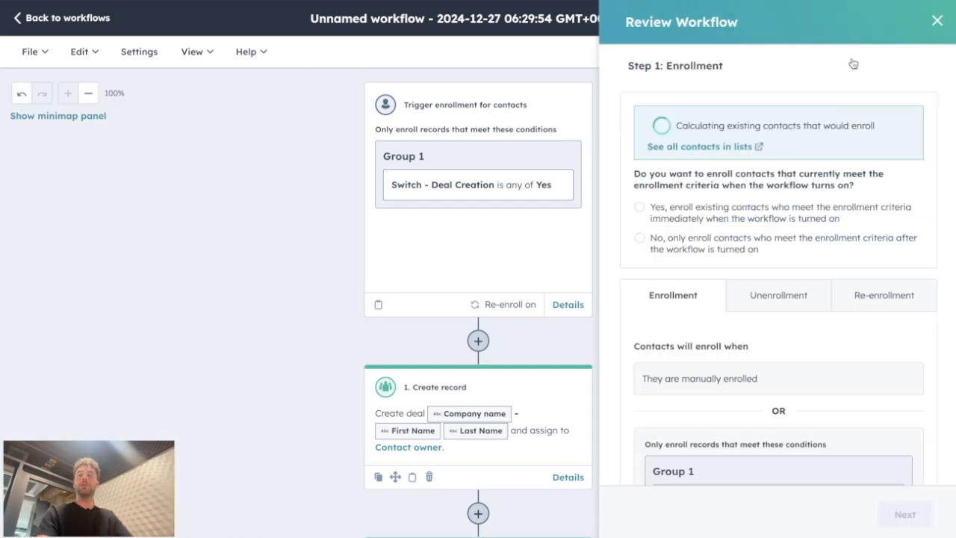
left_click(640, 238)
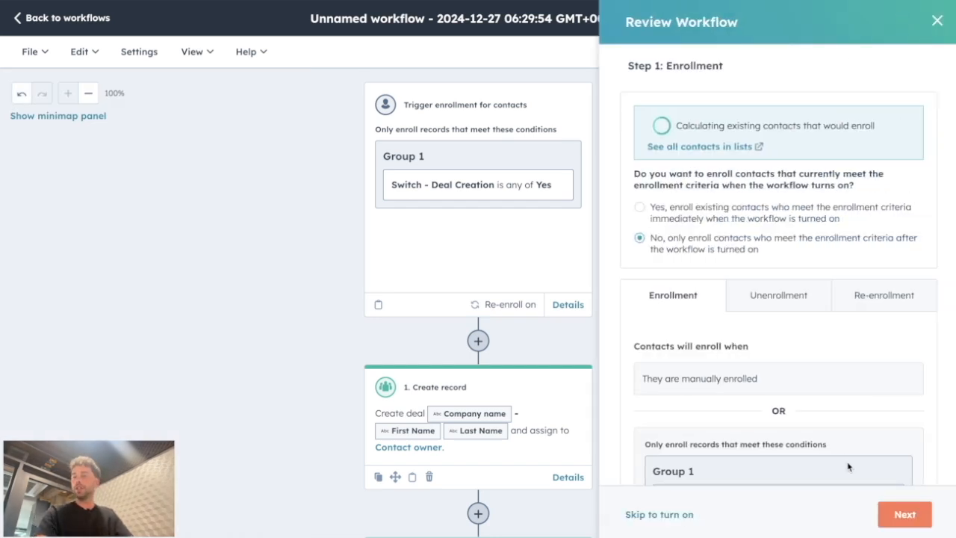
left_click(889, 522)
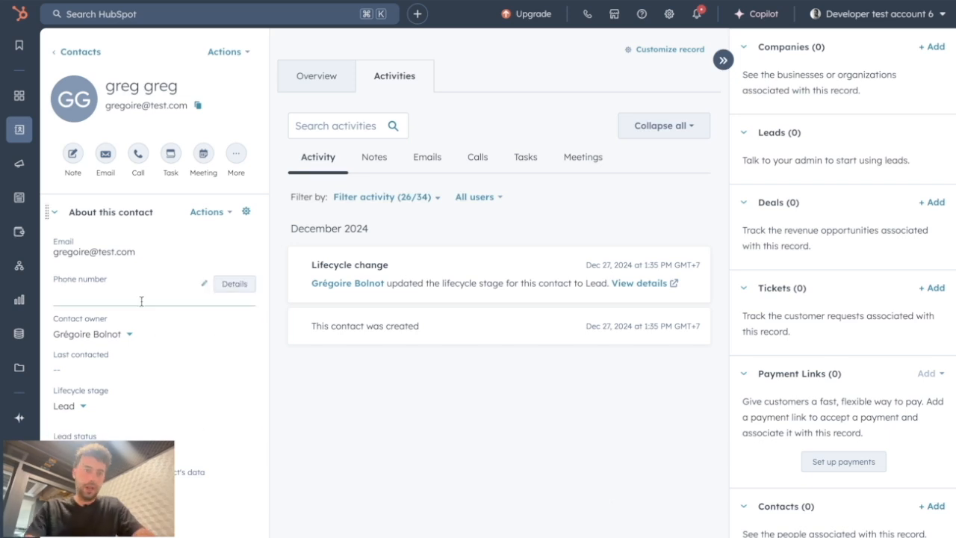
Step: Add the Switch - Deal Creation property to the test contact's About this contact card and save the card
scroll(124, 369, "down", 3)
scroll(125, 374, "up", 5)
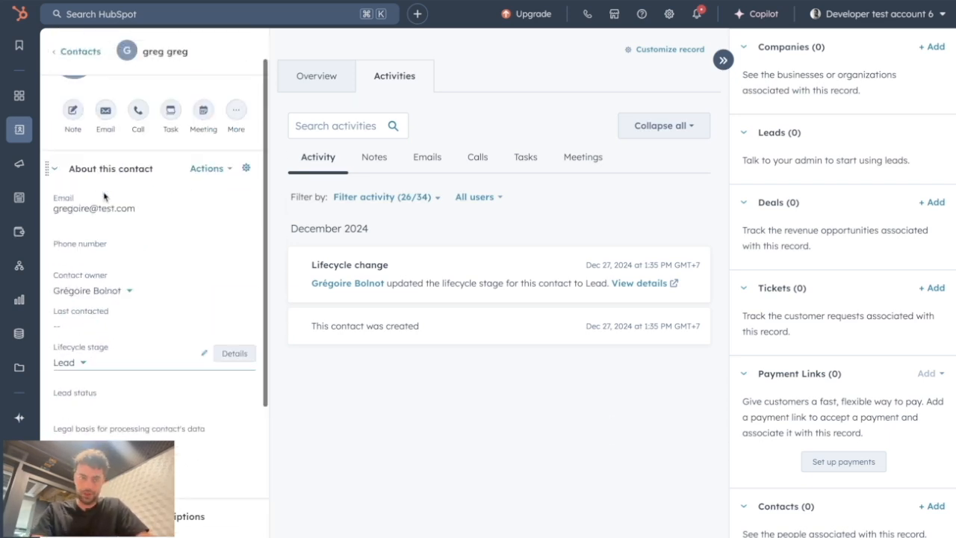
scroll(82, 194, "down", 1)
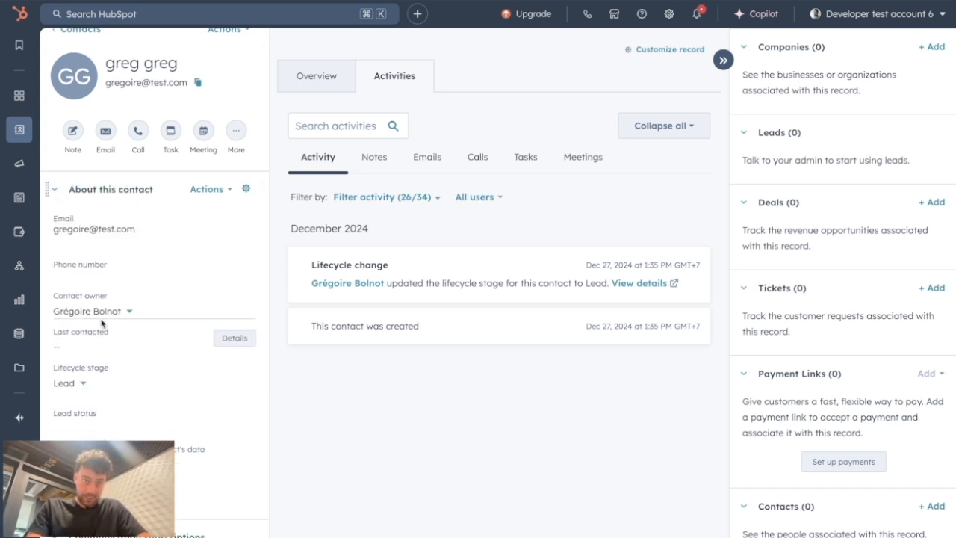
left_click(207, 189)
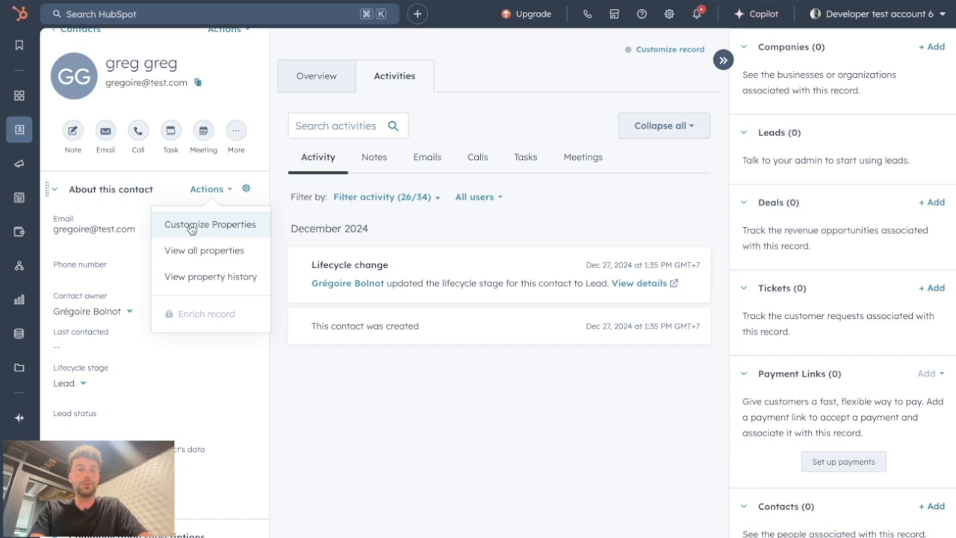
left_click(171, 224)
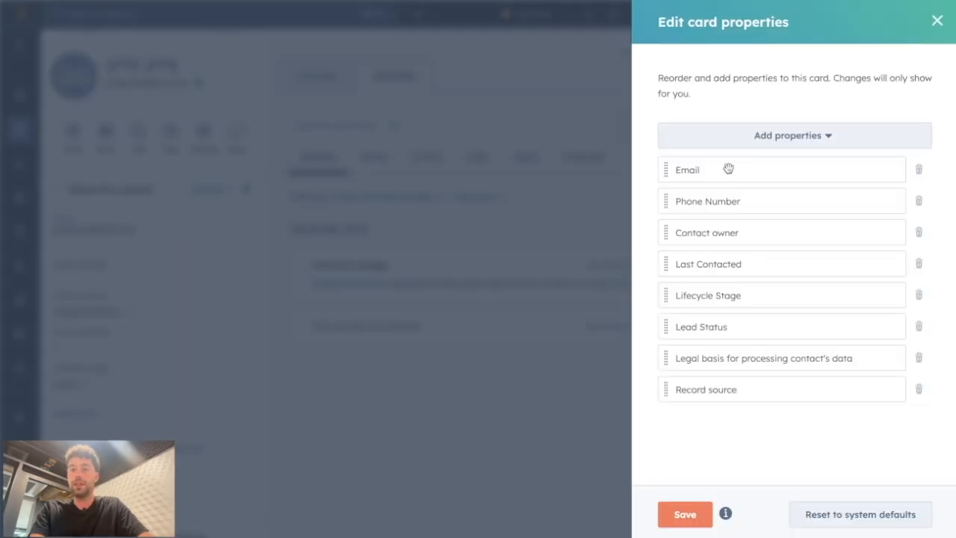
left_click(787, 135)
type("switch")
scroll(753, 284, "down", 1)
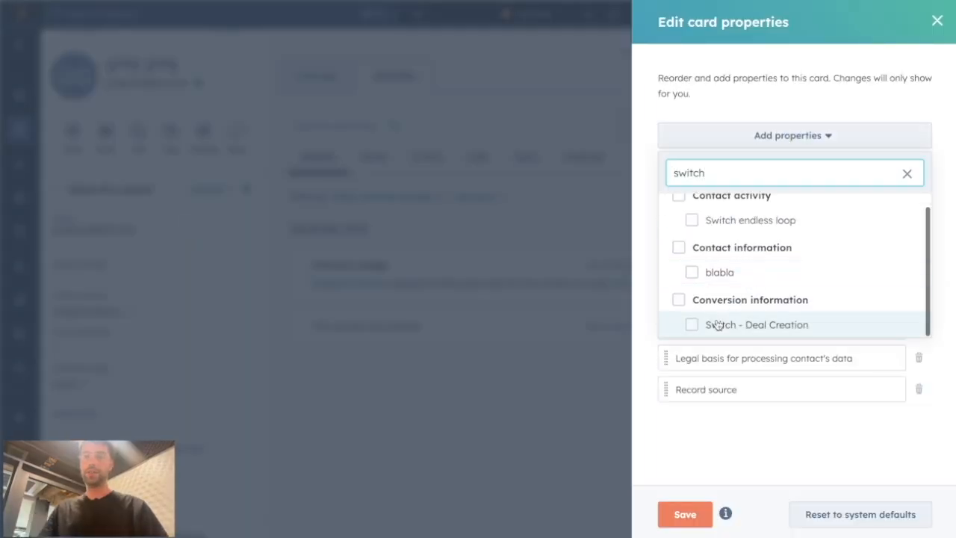
left_click(711, 323)
left_click(696, 448)
left_click(685, 514)
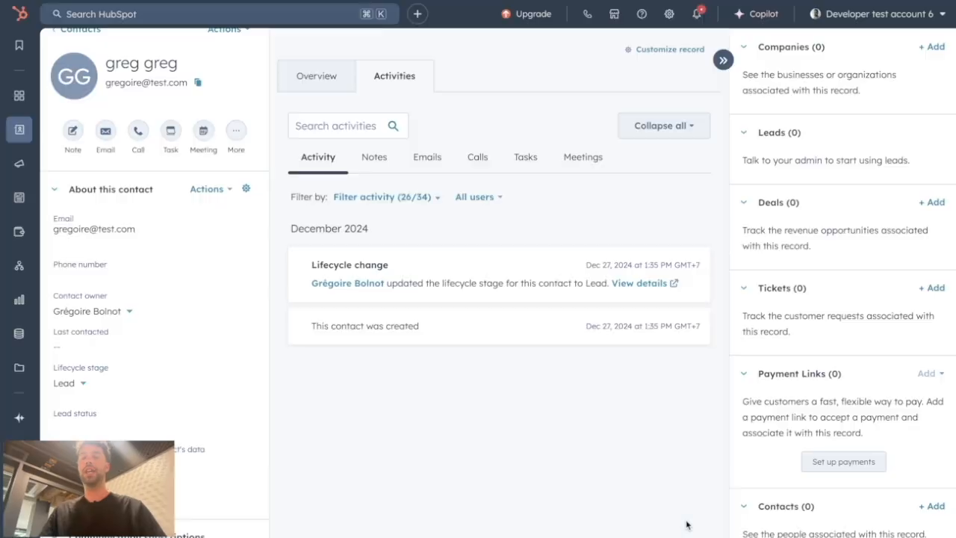
Step: Set Switch - Deal Creation to Yes on the test contact and save the record
scroll(75, 351, "down", 3)
scroll(52, 357, "up", 4)
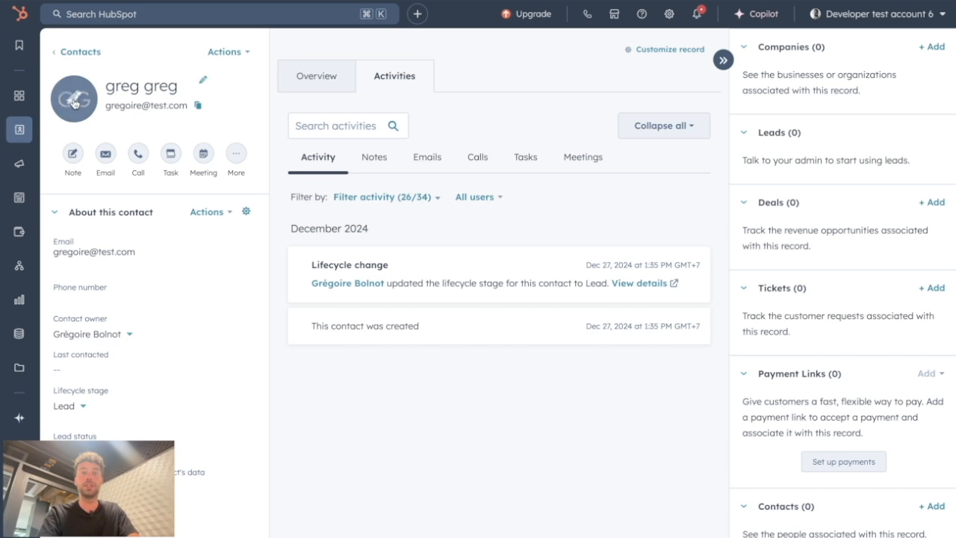
scroll(132, 234, "down", 4)
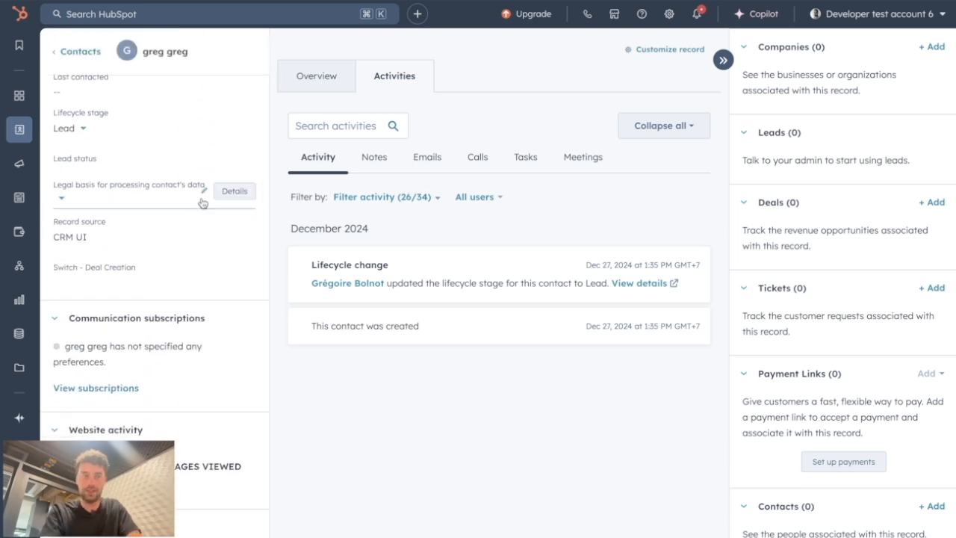
left_click(69, 277)
left_click(87, 327)
left_click(73, 520)
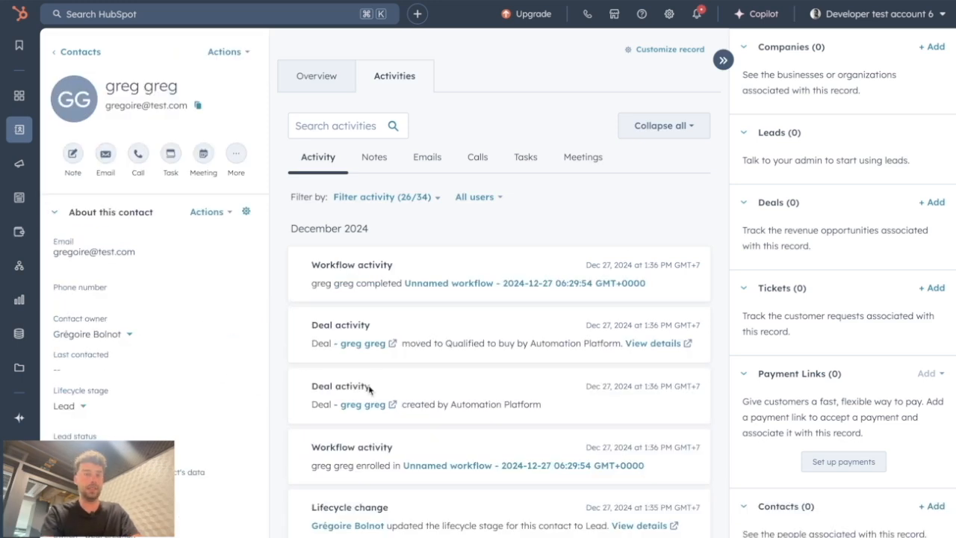
Step: Check the contact's workflow activity, open its associated deal, and go to the Deals pipeline board
left_click_drag(307, 264, 447, 278)
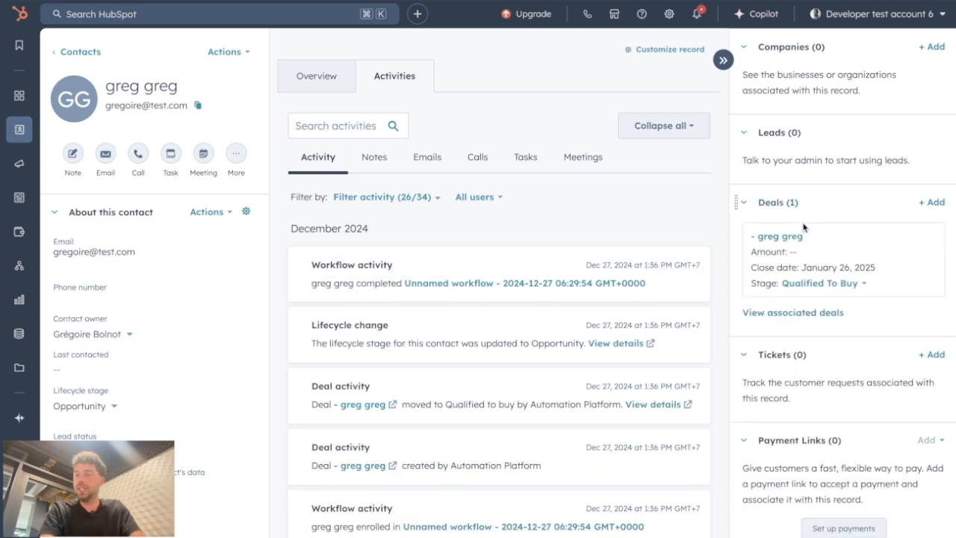
left_click(796, 238)
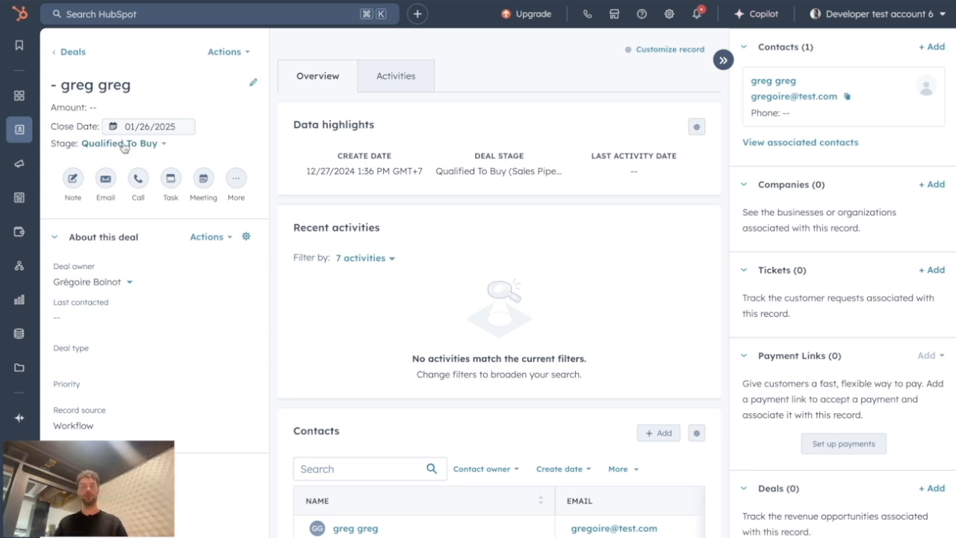
left_click(73, 52)
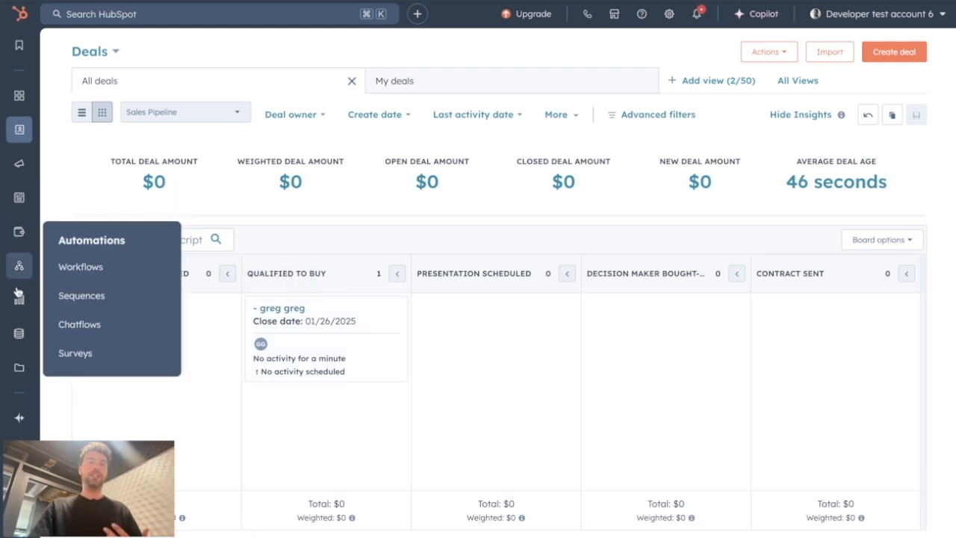
Step: Go to the workflows list and reopen the deal creation workflow
mouse_move(20, 292)
mouse_move(20, 266)
left_click(87, 273)
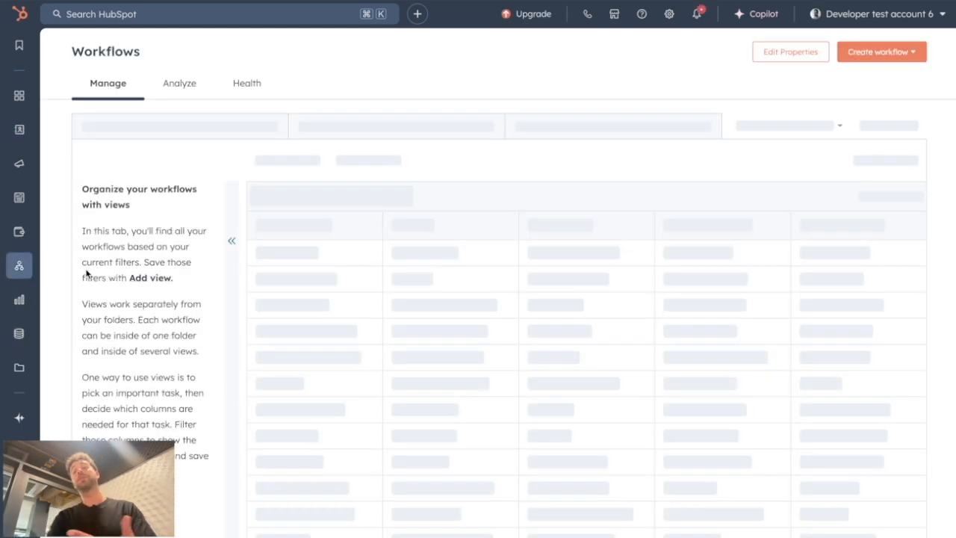
left_click(314, 251)
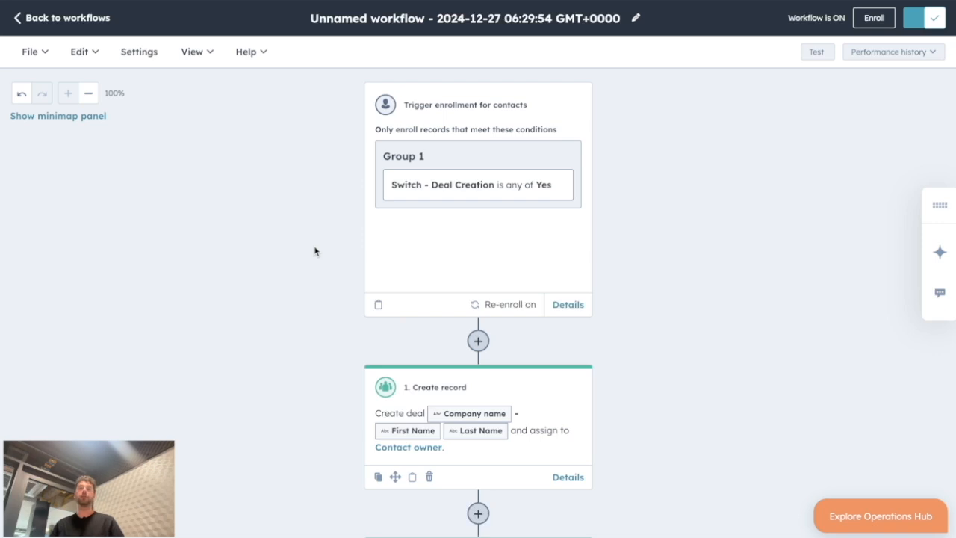